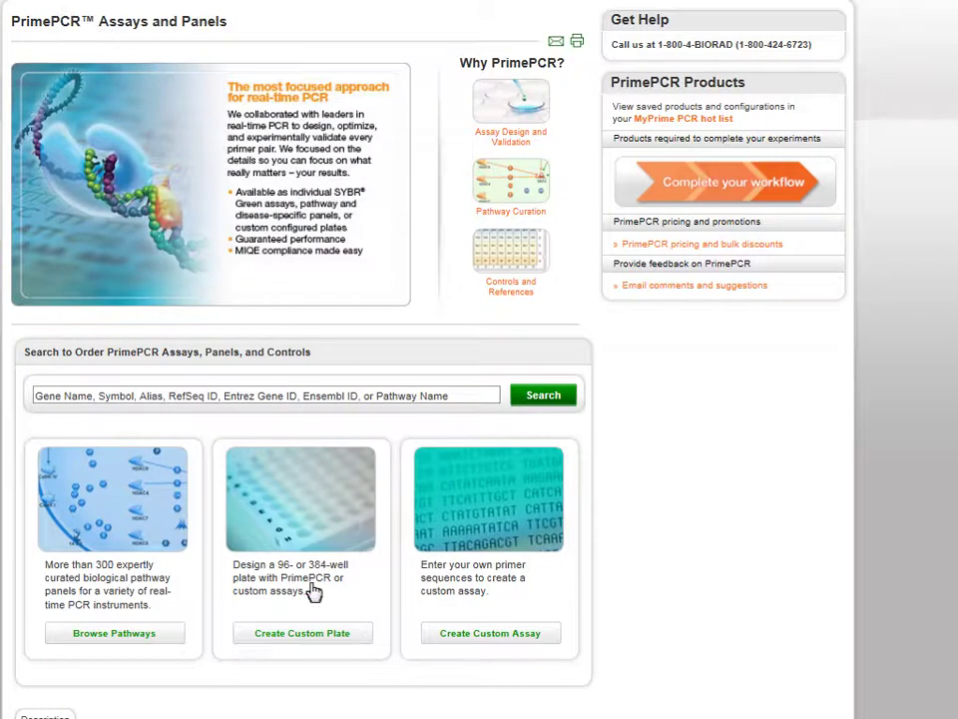
- Start a custom 96-well plate for the Bio-Rad CFX96 Touch, keeping Homo sapiens and SYBR
click(313, 639)
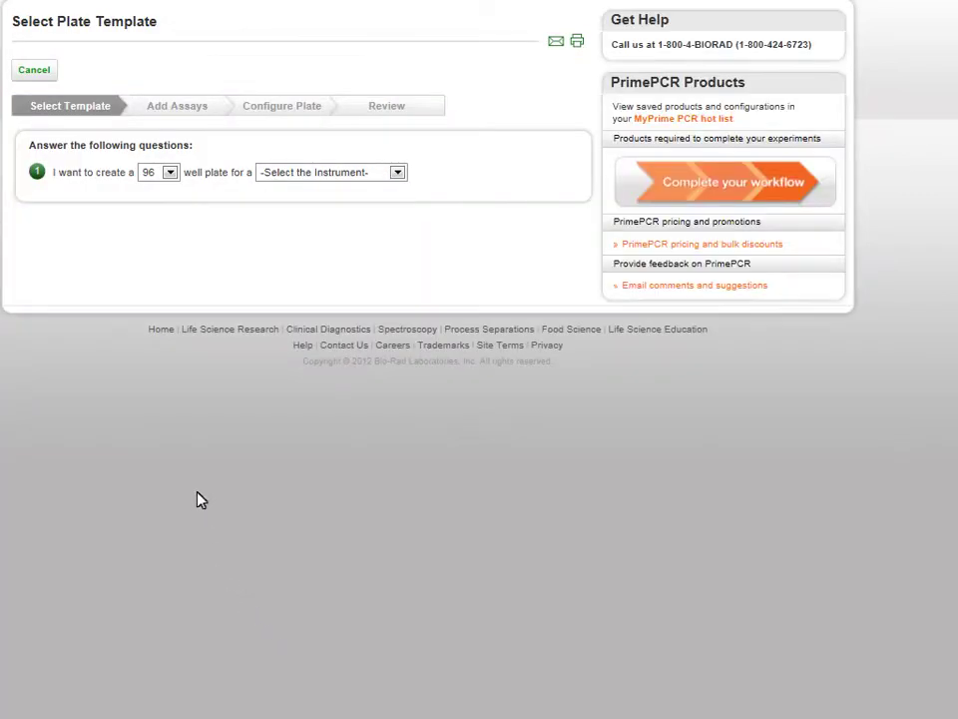
click(170, 173)
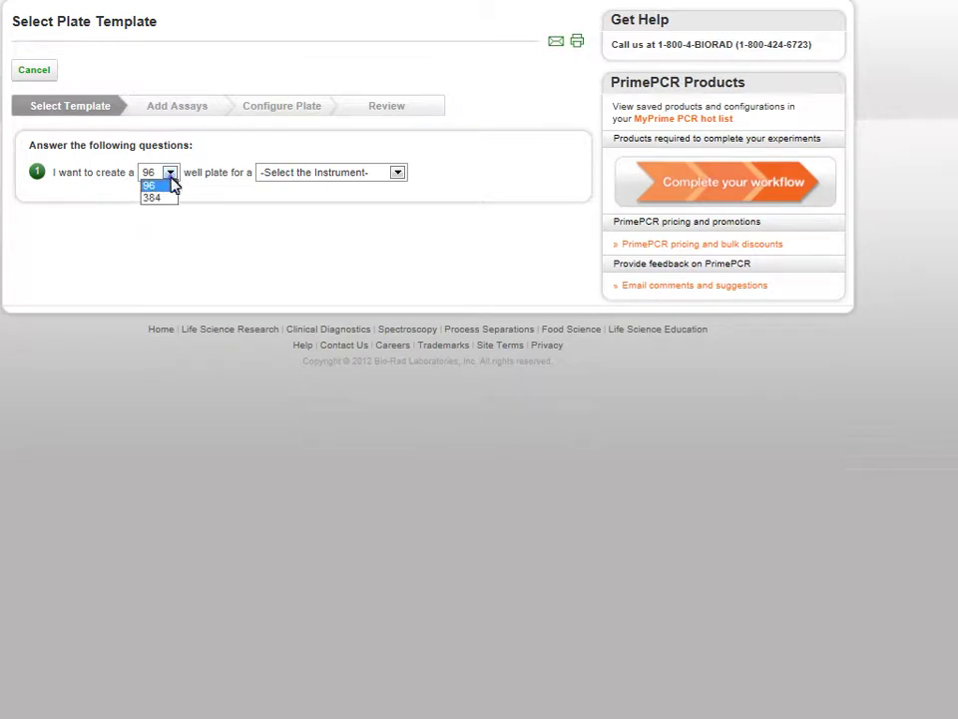
click(172, 184)
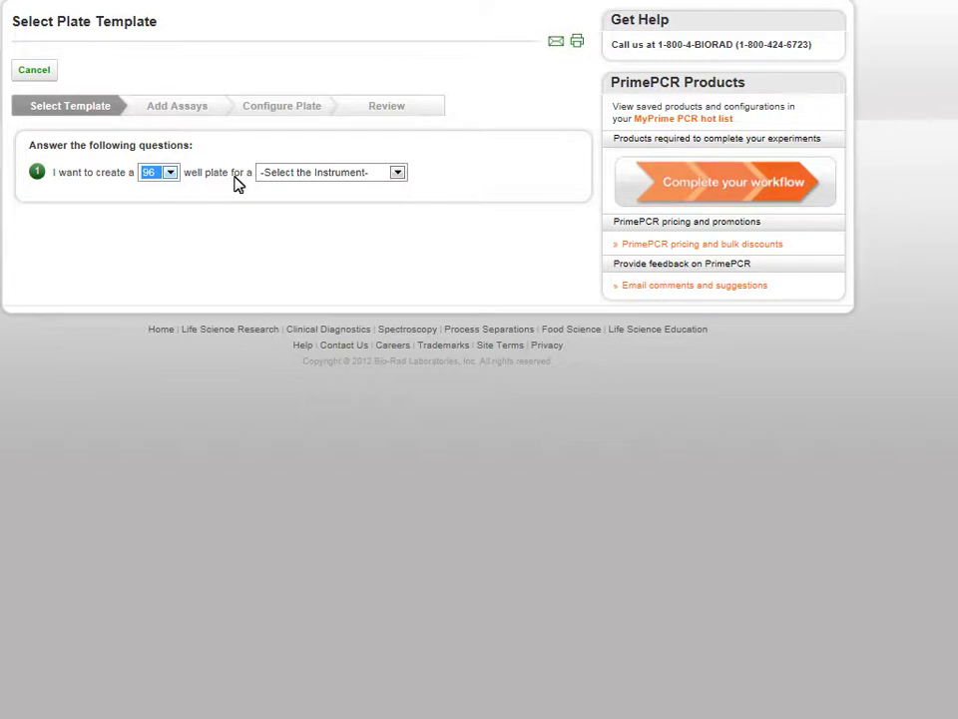
click(398, 173)
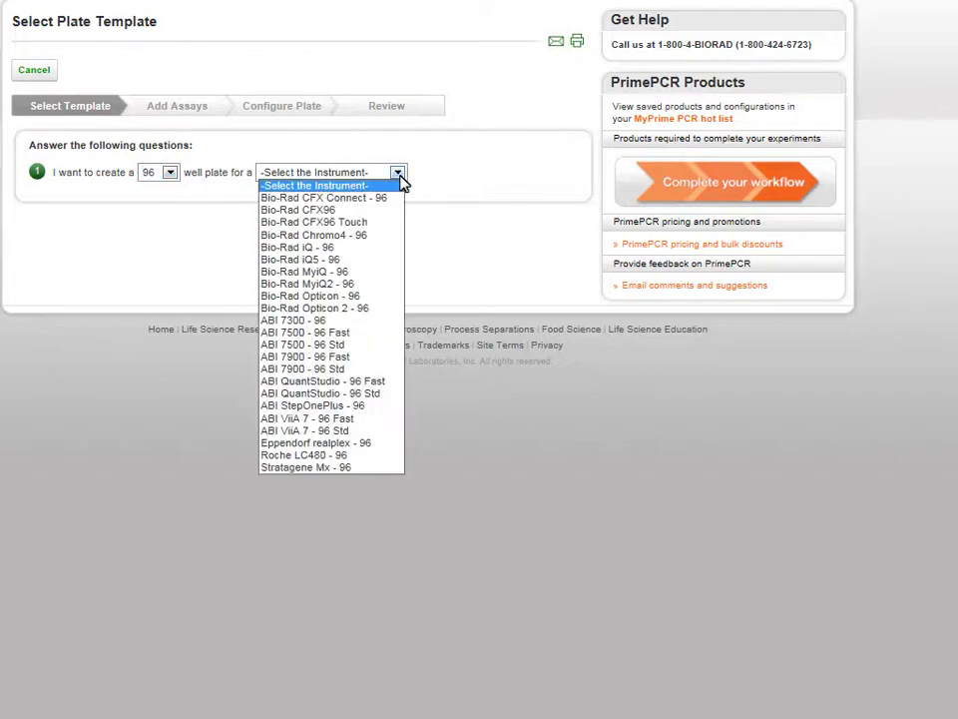
click(364, 221)
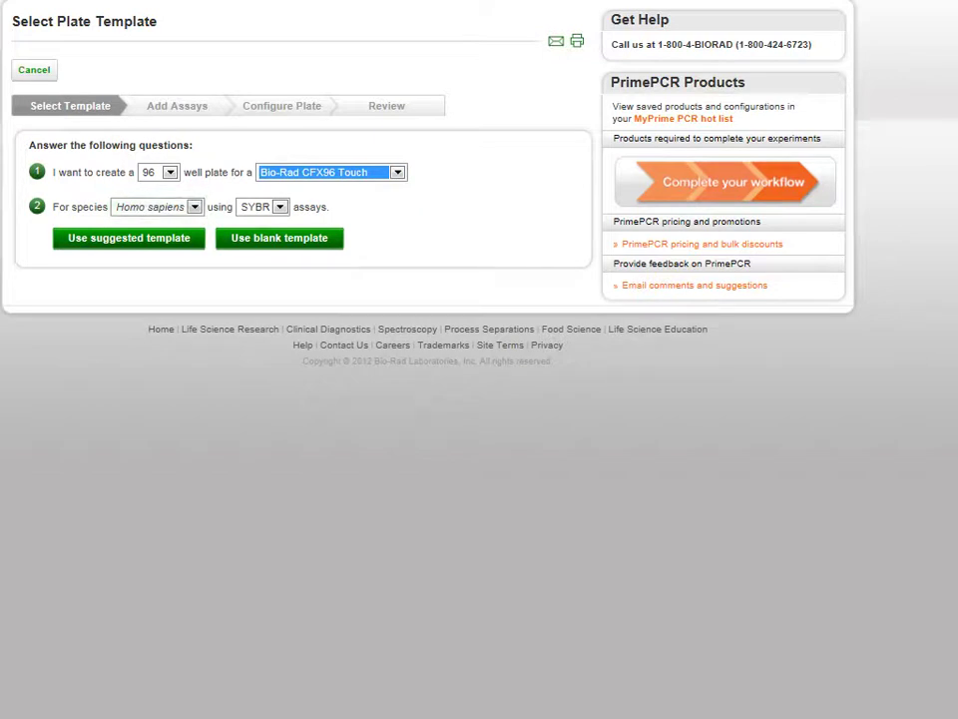
click(366, 232)
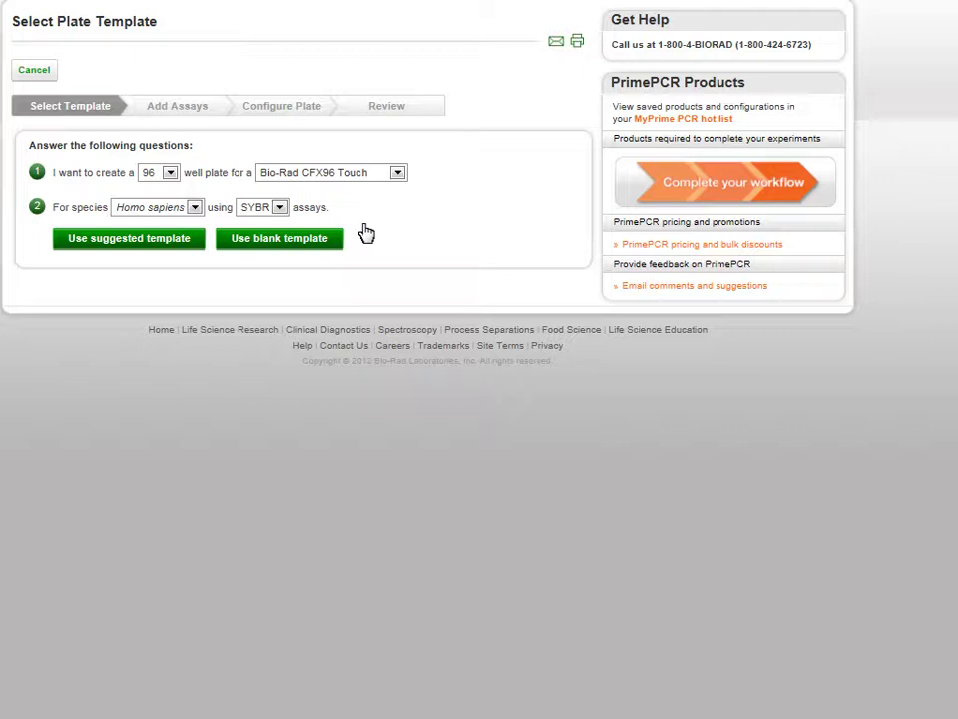
- Request a suggested template for 1-6 genes run in Triplicates, with controls included
click(137, 246)
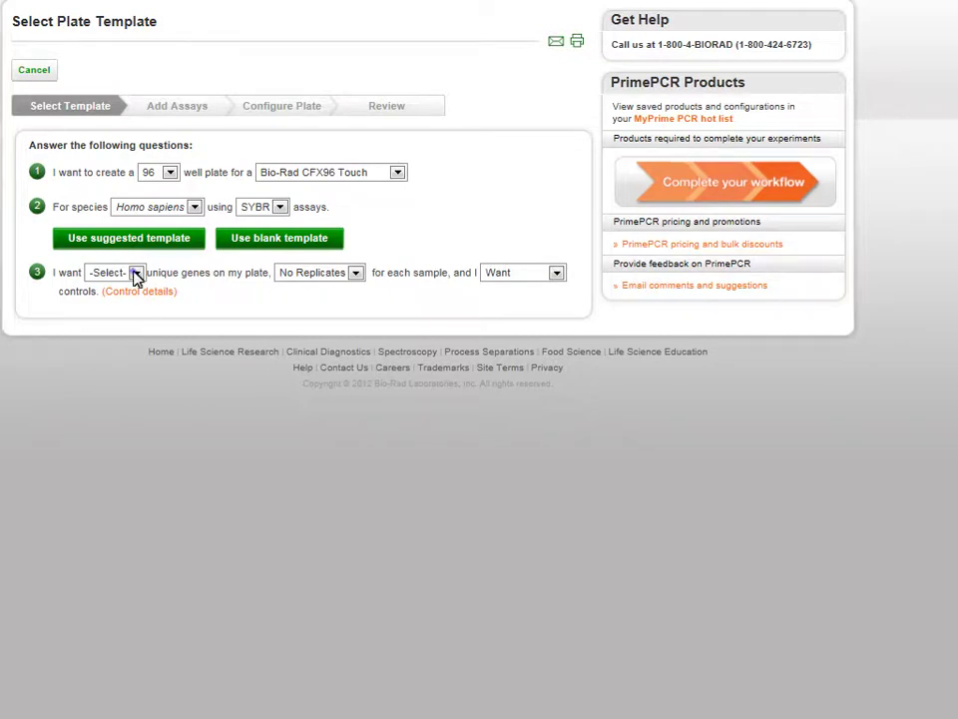
click(135, 274)
click(100, 298)
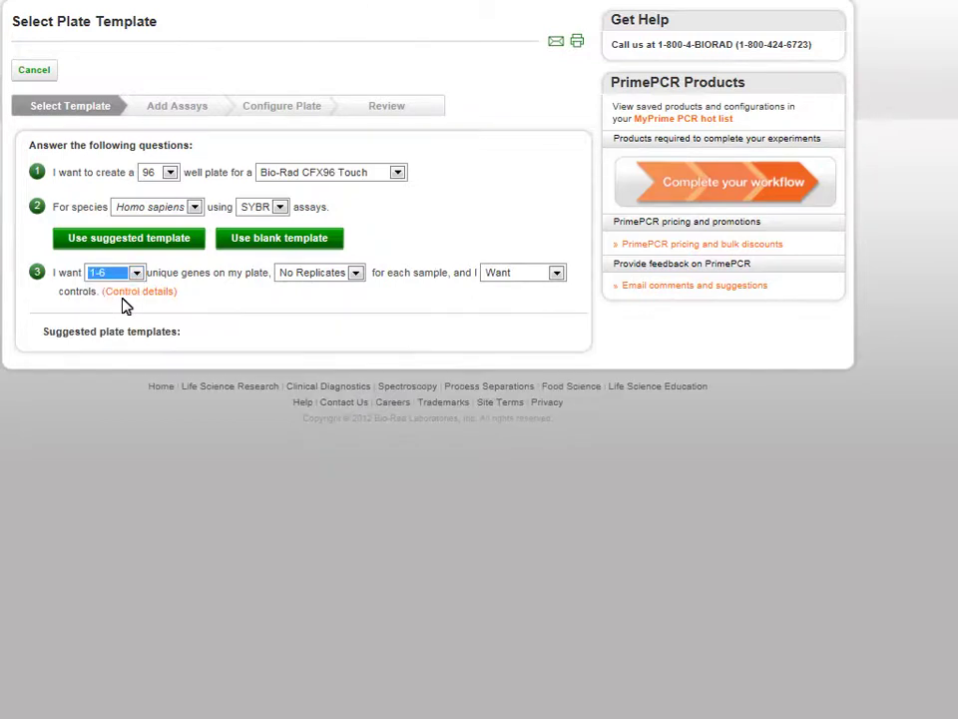
click(355, 273)
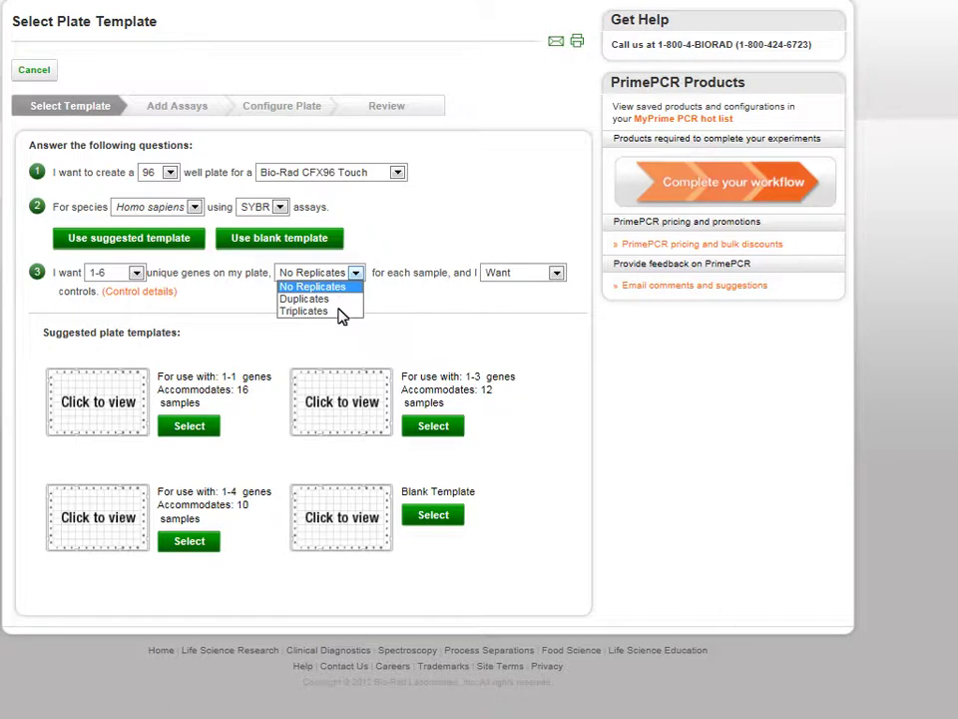
click(340, 311)
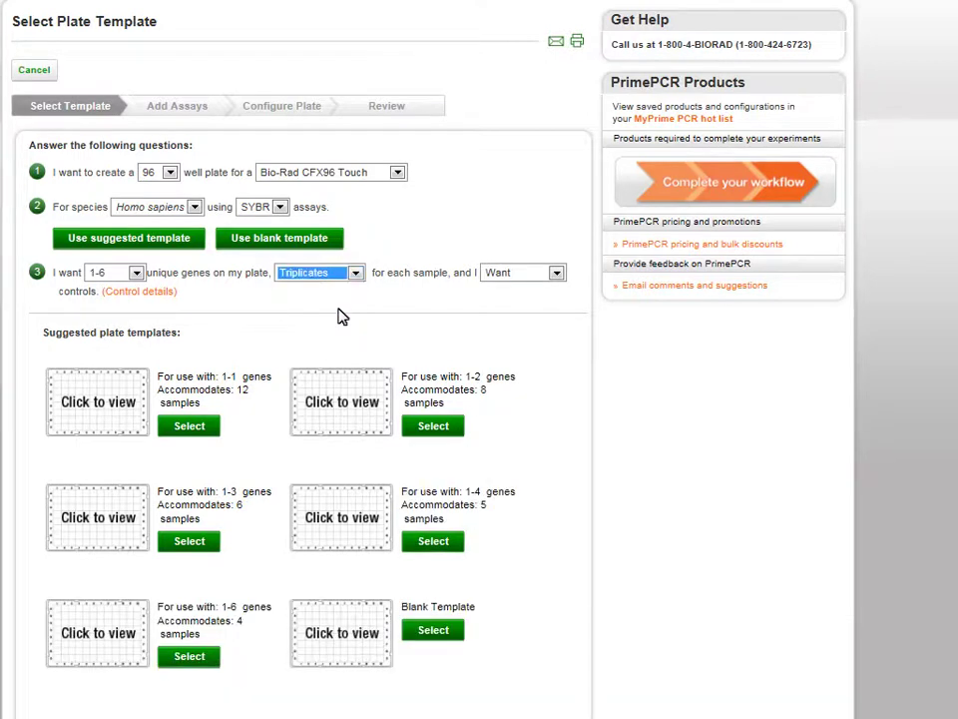
click(557, 274)
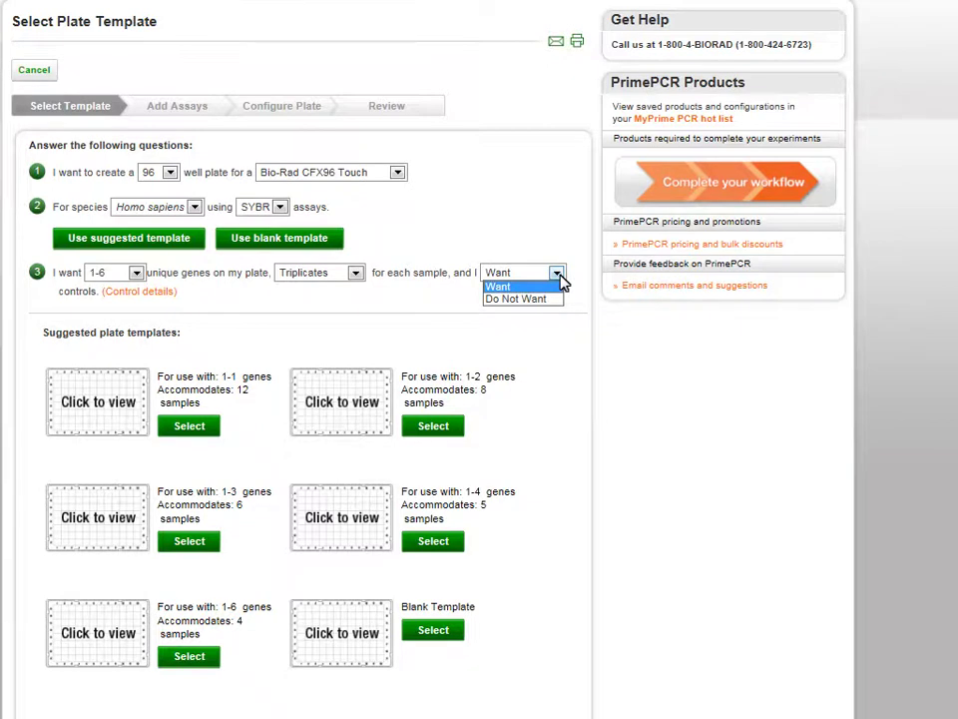
click(560, 276)
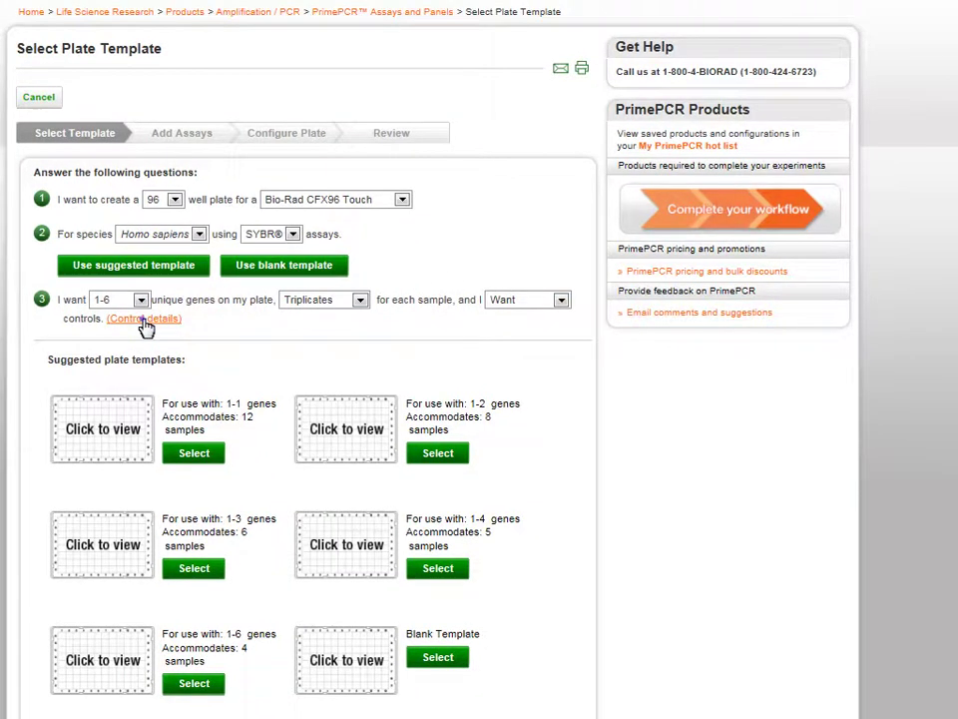
- Read the control assay descriptions and preview the 1-6 genes template layout
click(143, 319)
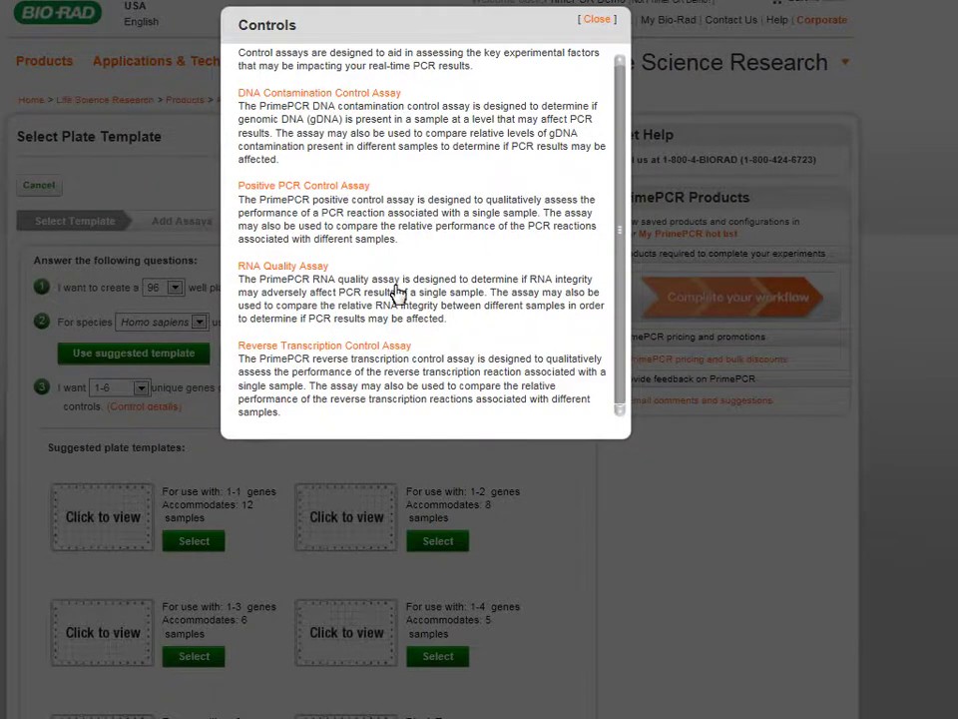
click(599, 19)
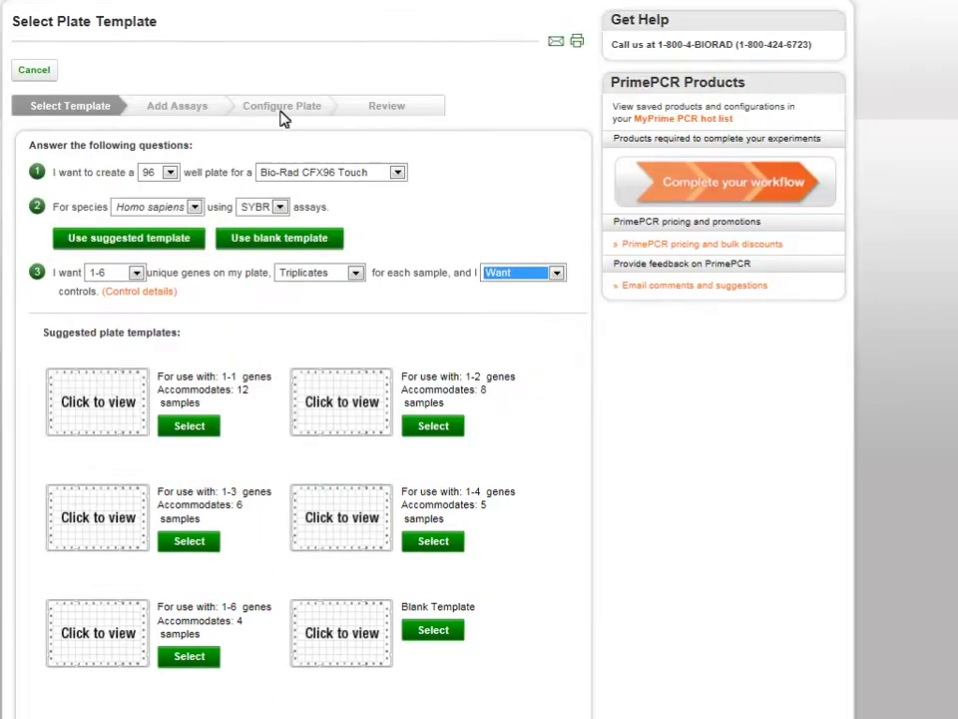
click(75, 629)
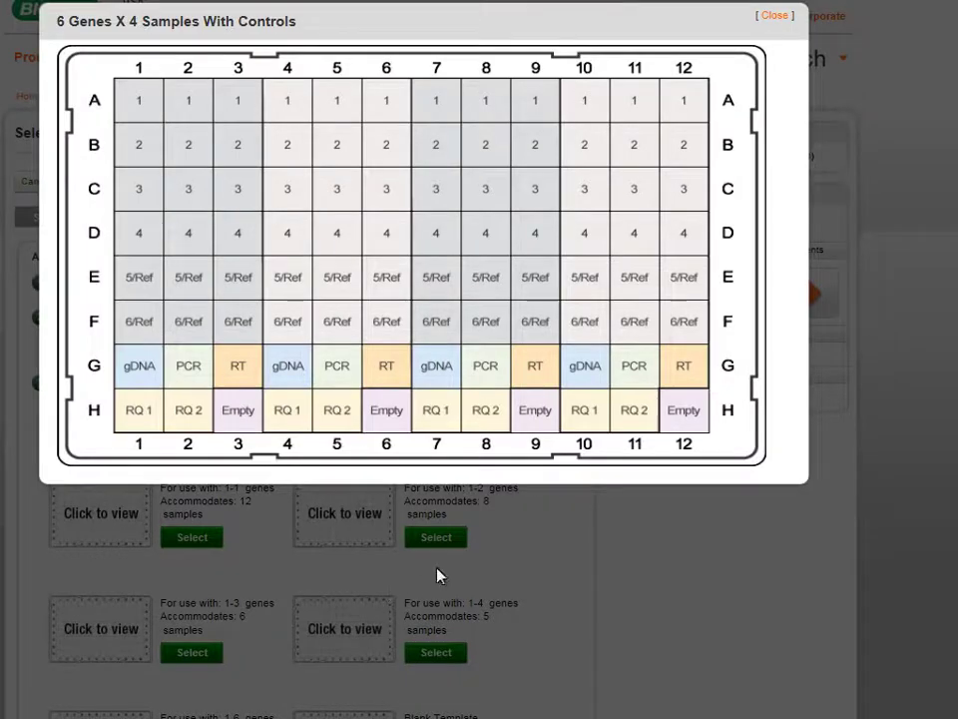
click(776, 17)
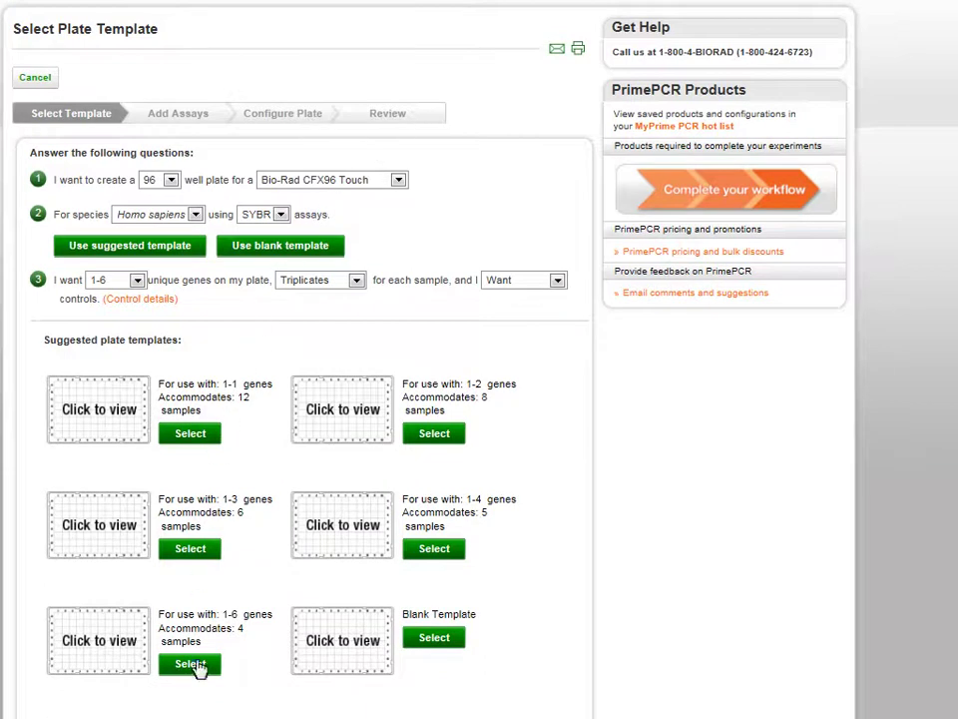
- Select the 1-6 genes, 4-sample template and add the PPIB assay to the assay list
click(190, 664)
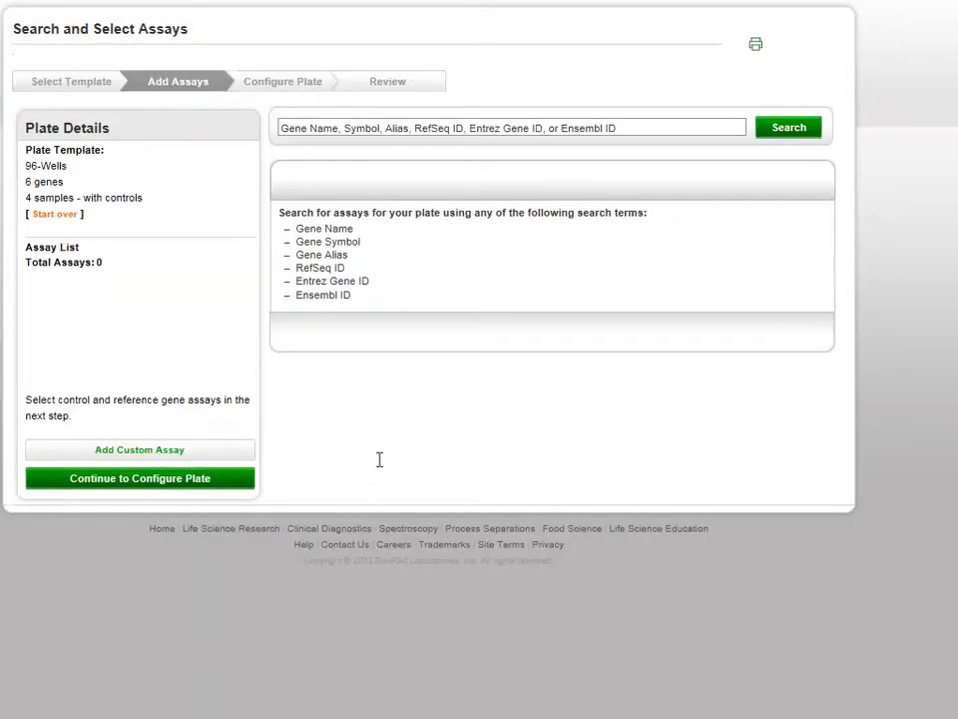
click(413, 129)
text(ppib)
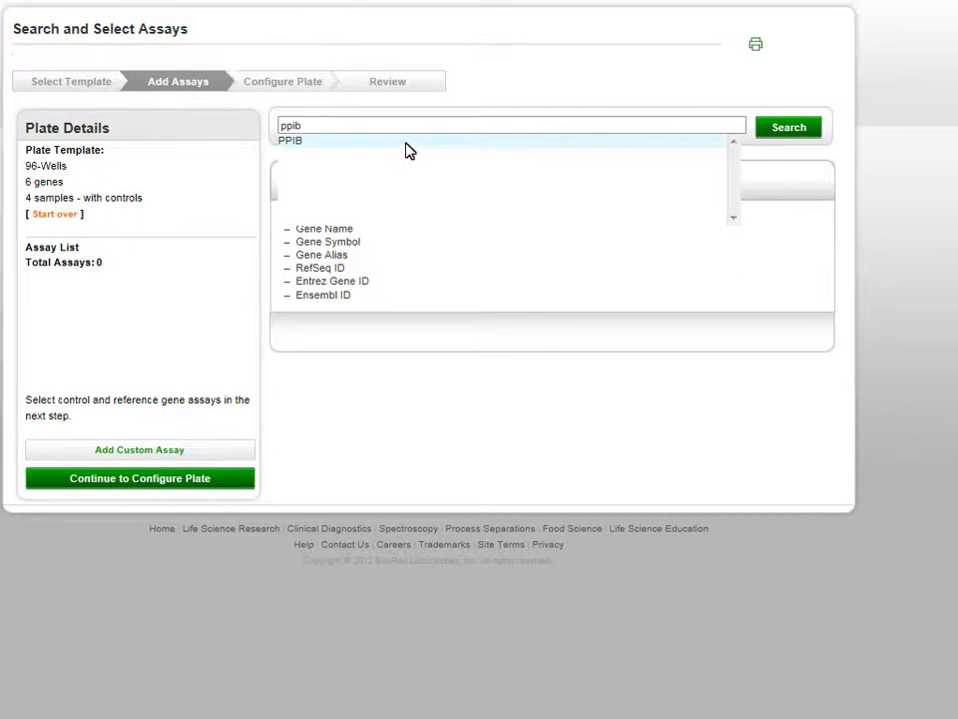
click(408, 143)
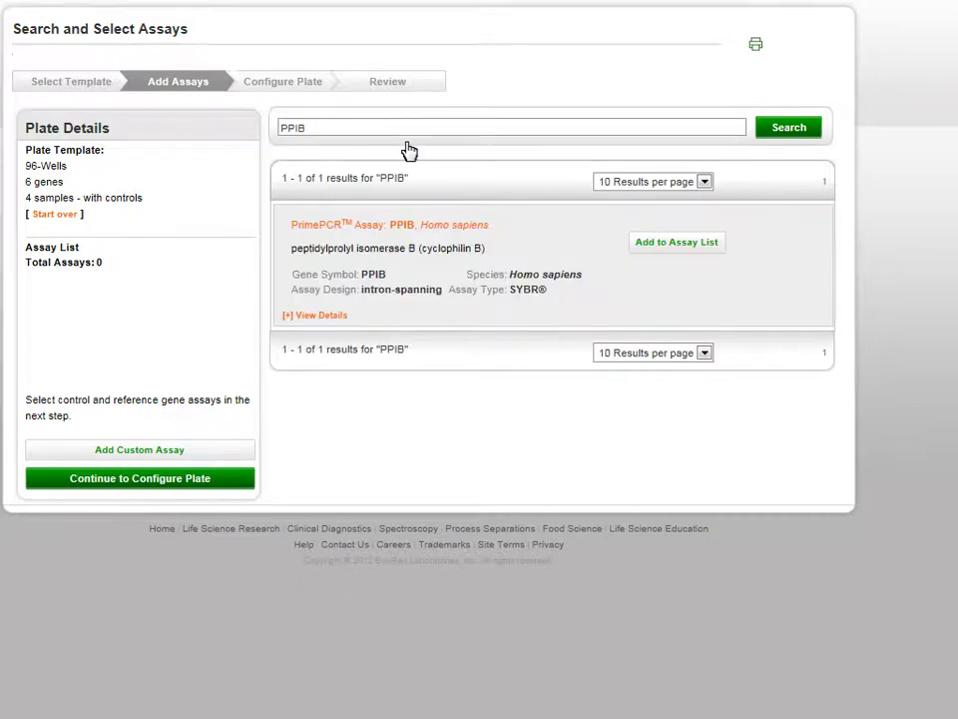
click(649, 250)
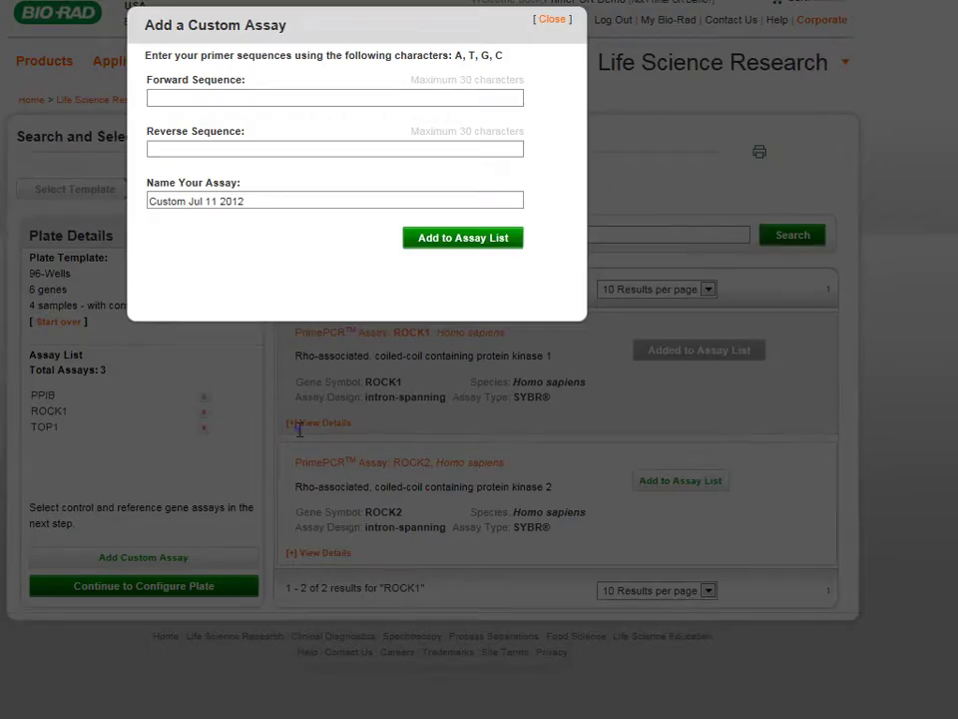
- Paste the forward and reverse primers from Notepad into the custom assay and clear its name
key(alt+Tab)
drag(299, 430, 125, 429)
key(ctrl+c)
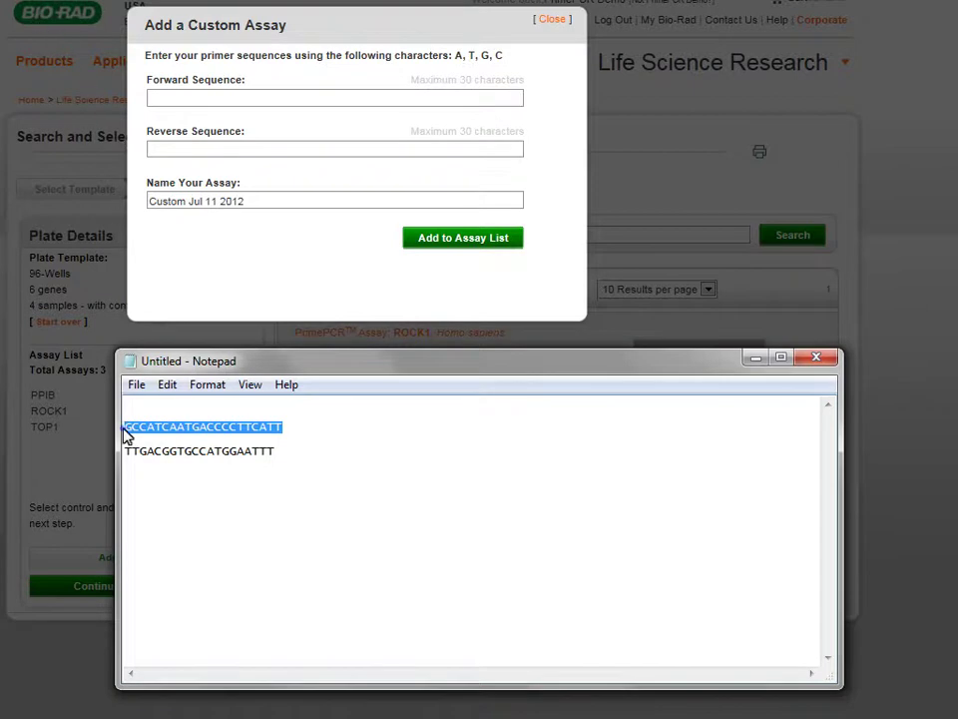
click(212, 100)
key(ctrl+v)
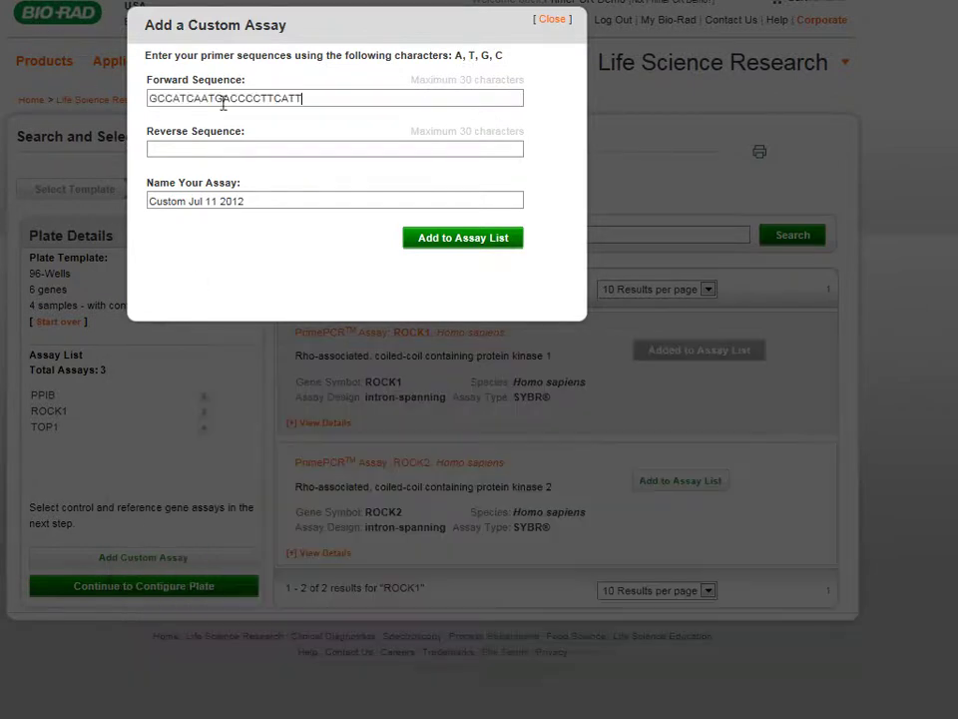
key(alt+Tab)
drag(276, 451, 121, 450)
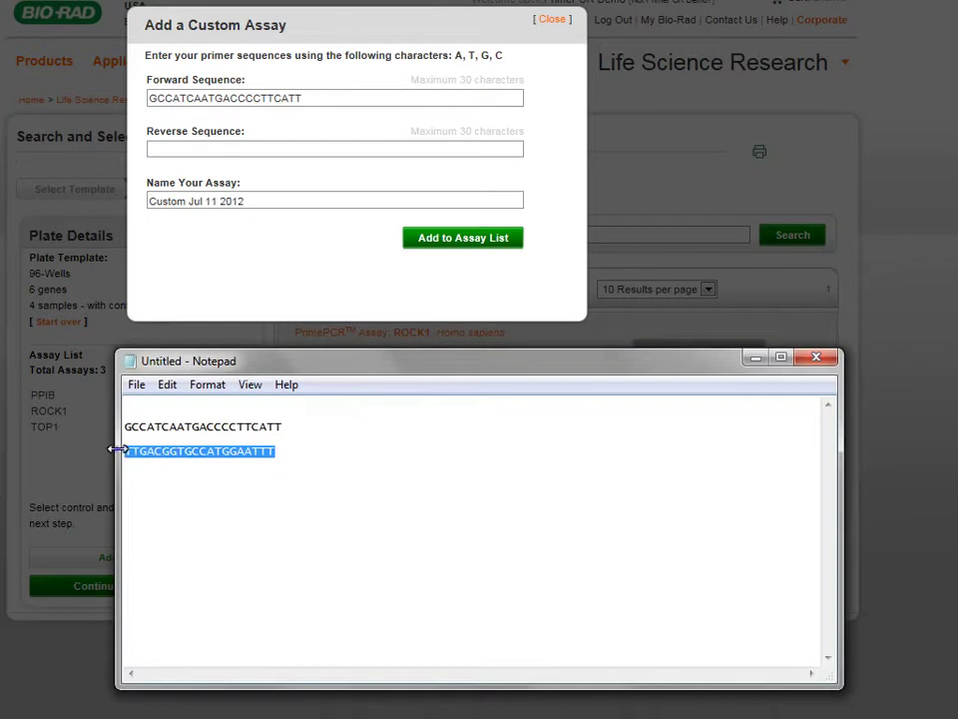
click(235, 150)
text(TTGACGGTGCCATGGAATTT)
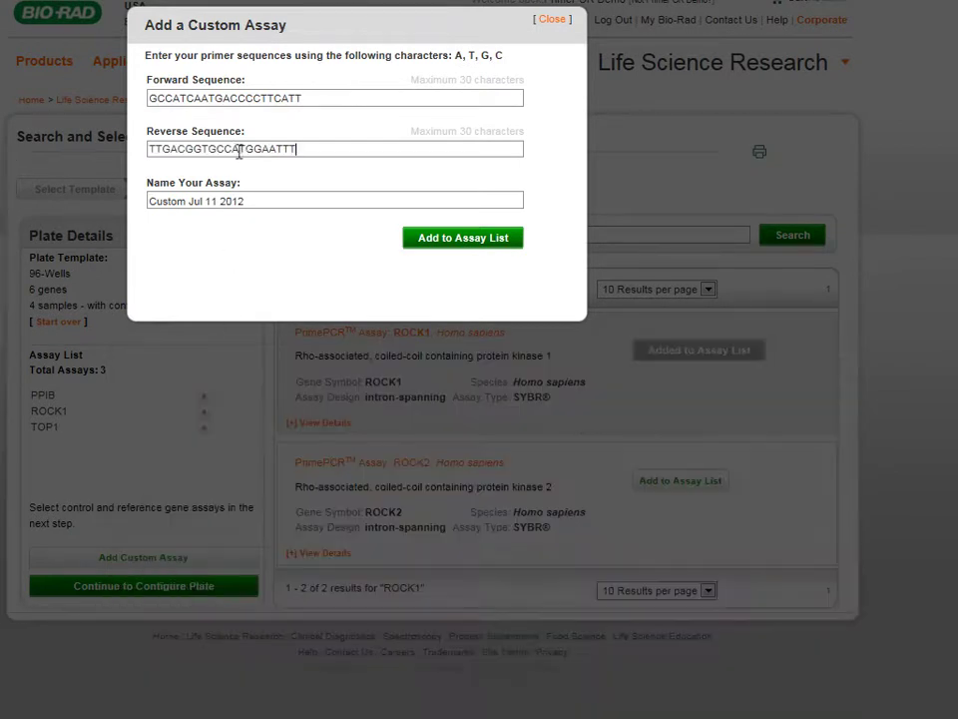
click(249, 201)
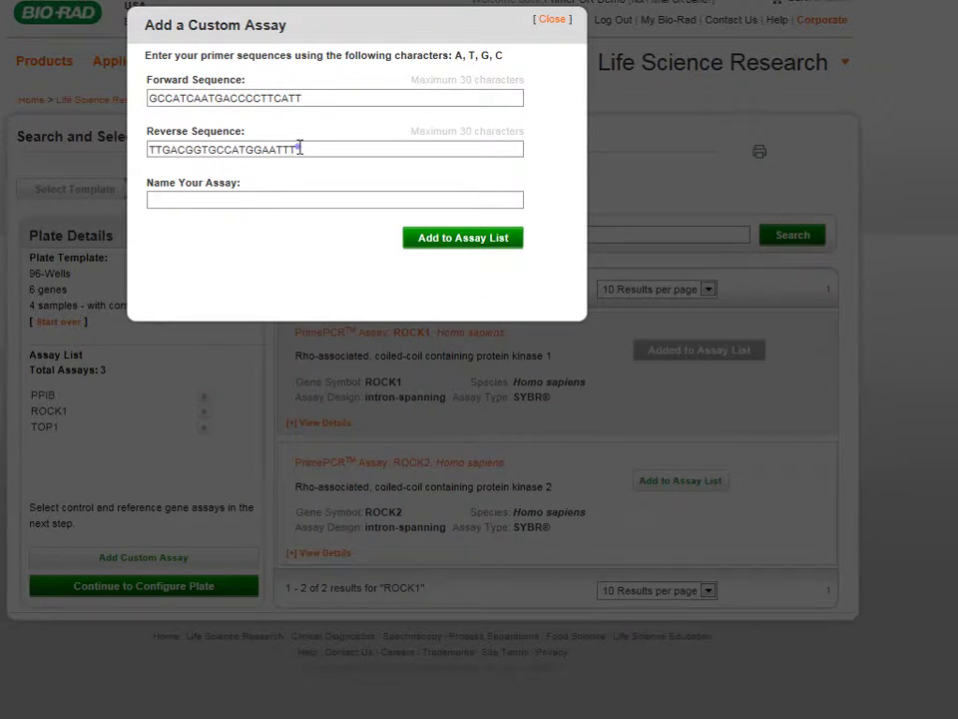
click(295, 150)
- Search for TOP1 and add the TOP1 assay to the assay list
click(266, 199)
text(TOP4)
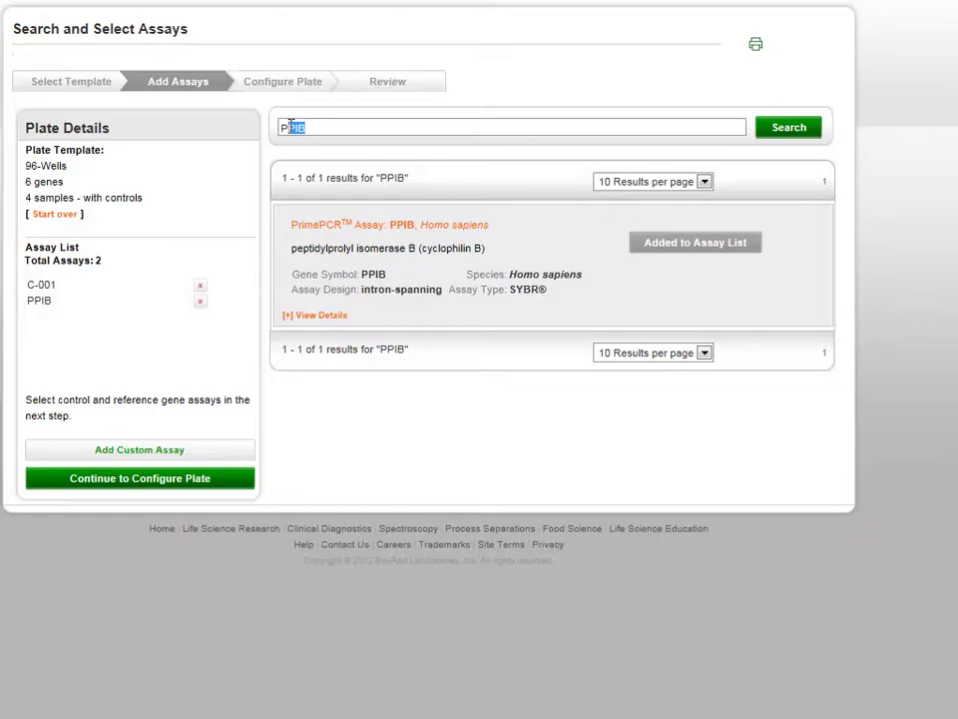
drag(290, 119, 272, 126)
key(BackSpace)
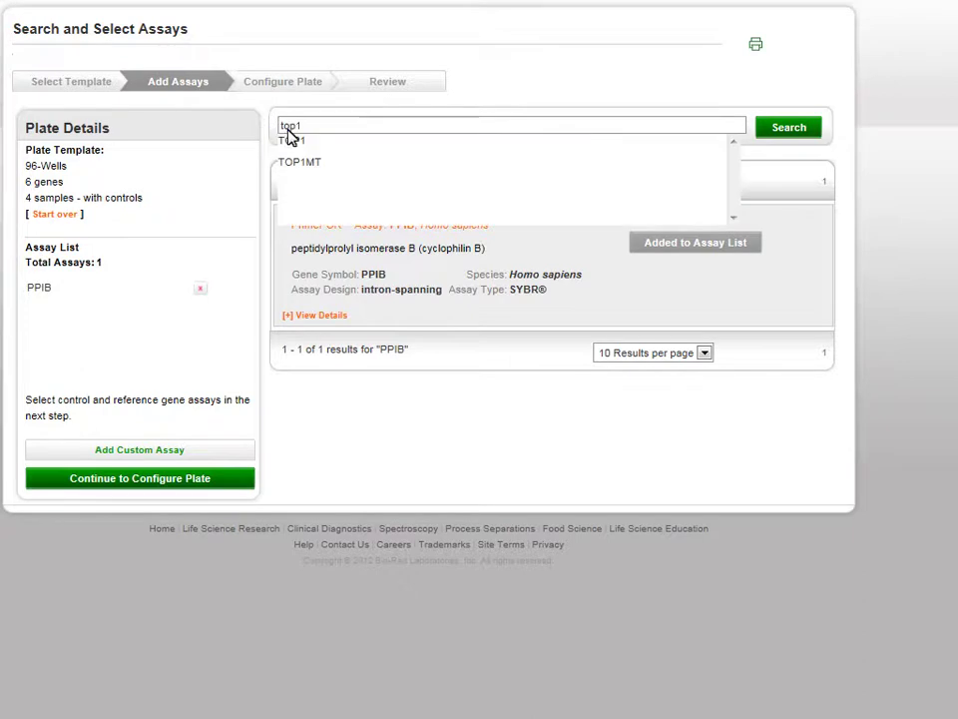
click(292, 143)
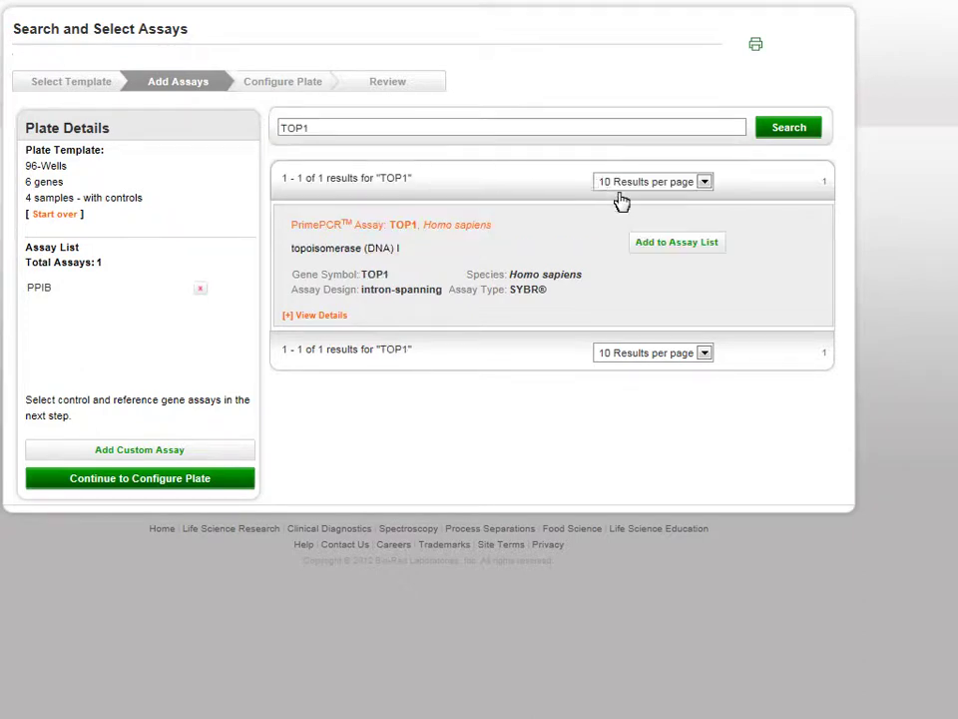
click(651, 254)
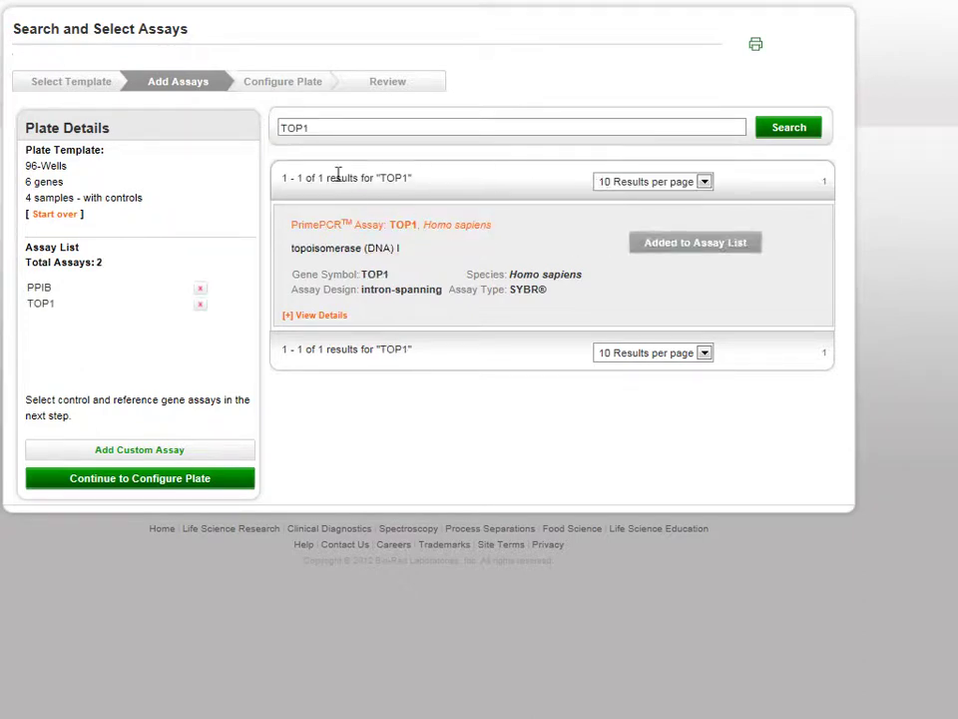
- Search 'rock1', add the ROCK1 assay, and continue to plate configuration
double_click(289, 127)
key(BackSpace)
text(rock1)
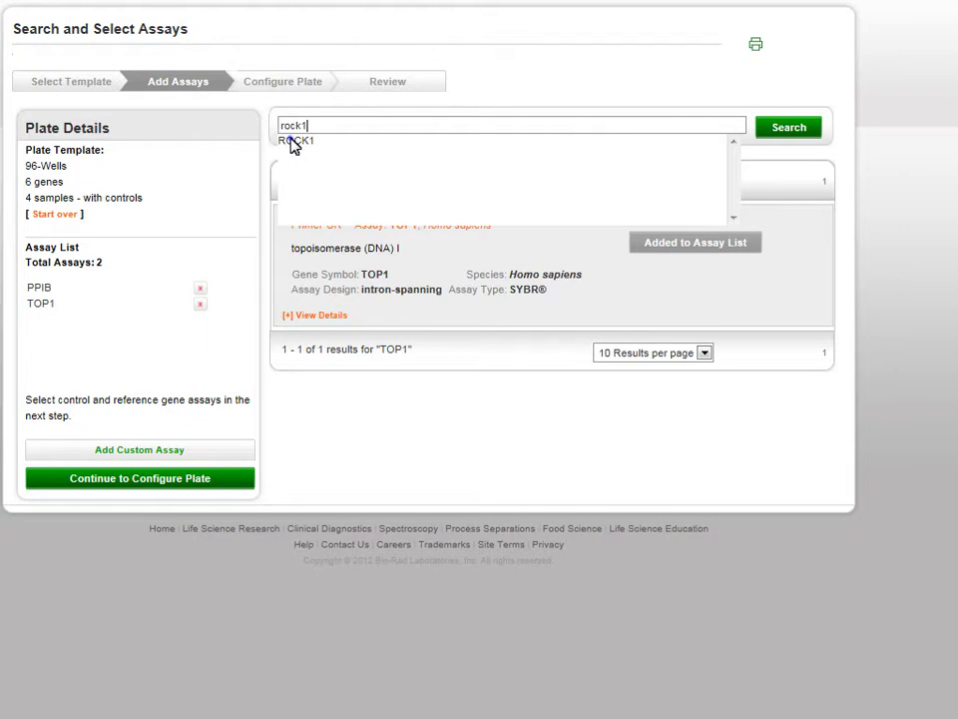
click(296, 143)
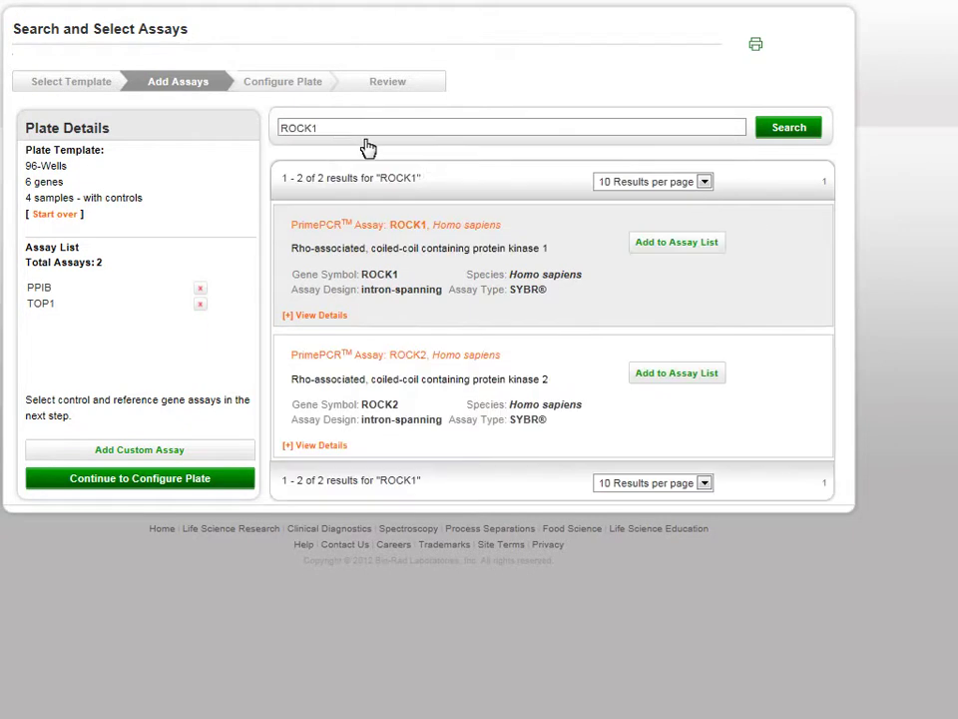
click(646, 248)
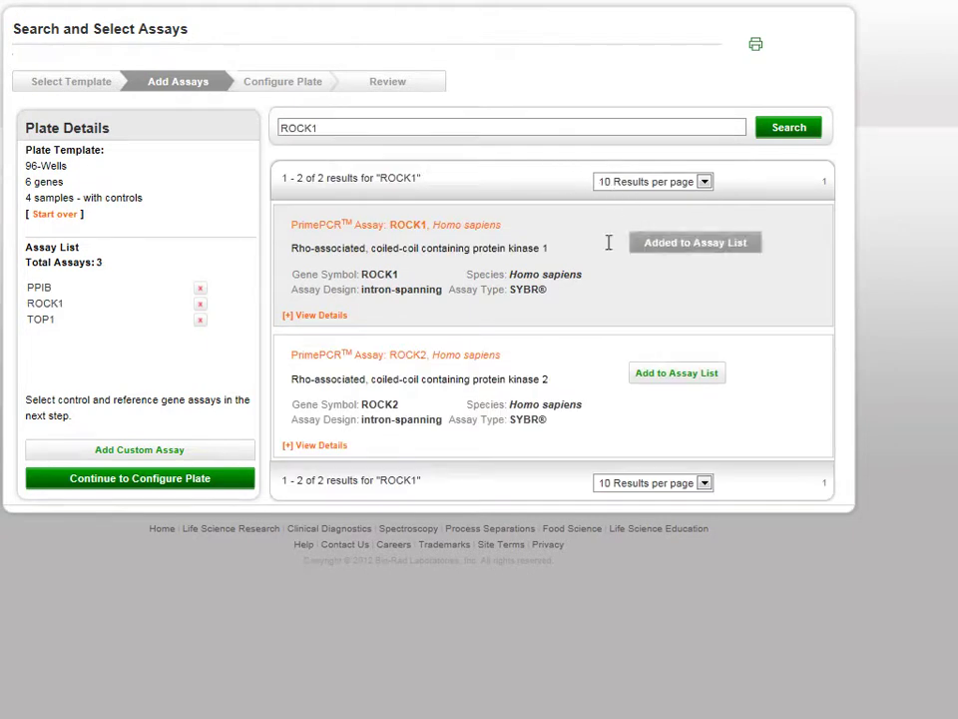
click(351, 128)
drag(346, 131, 281, 137)
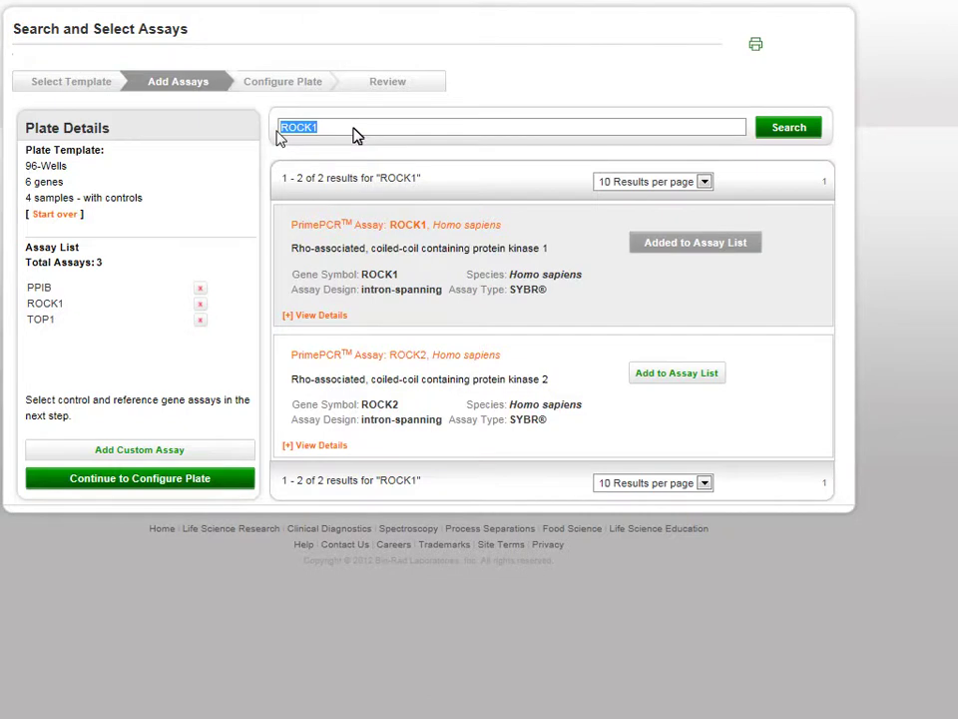
click(133, 479)
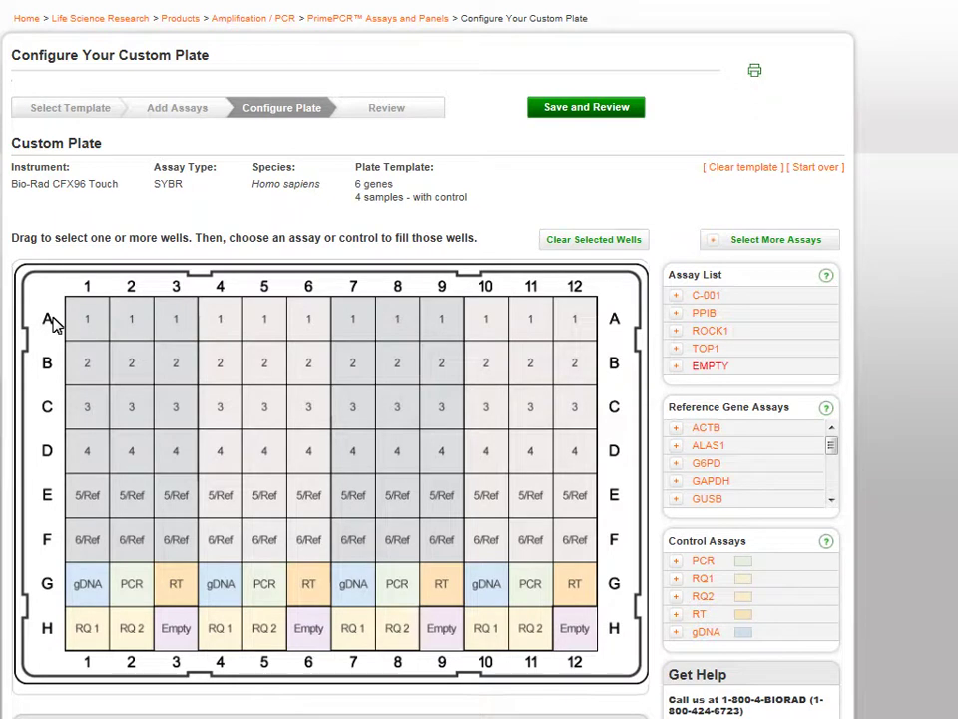
- Fill rows A–D with the C-001, PPIB, ROCK1 and TOP1 assays
click(55, 322)
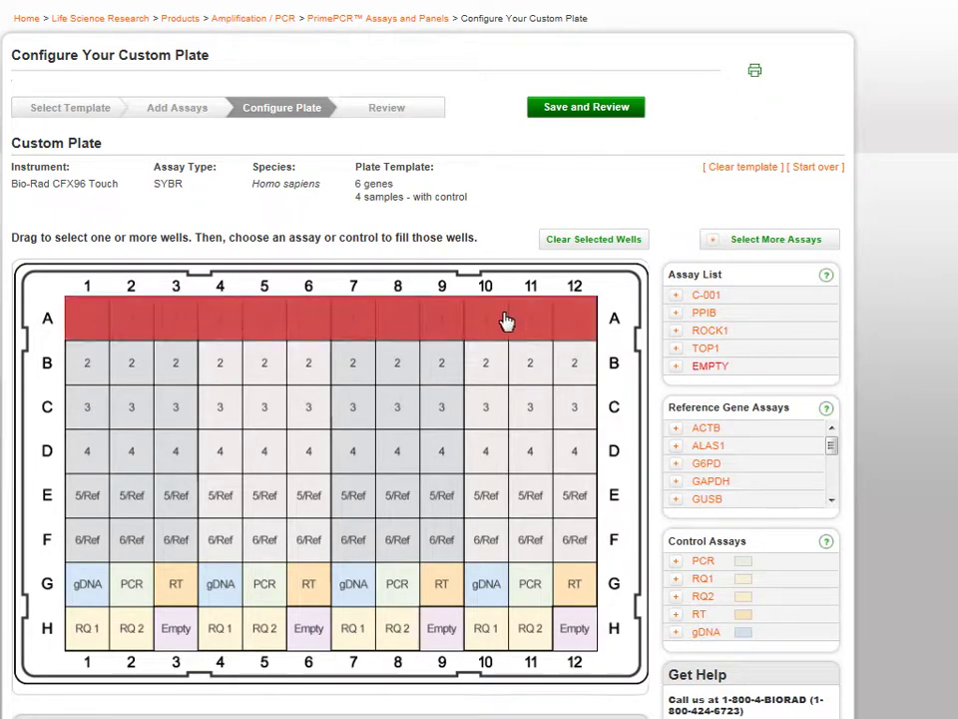
click(708, 296)
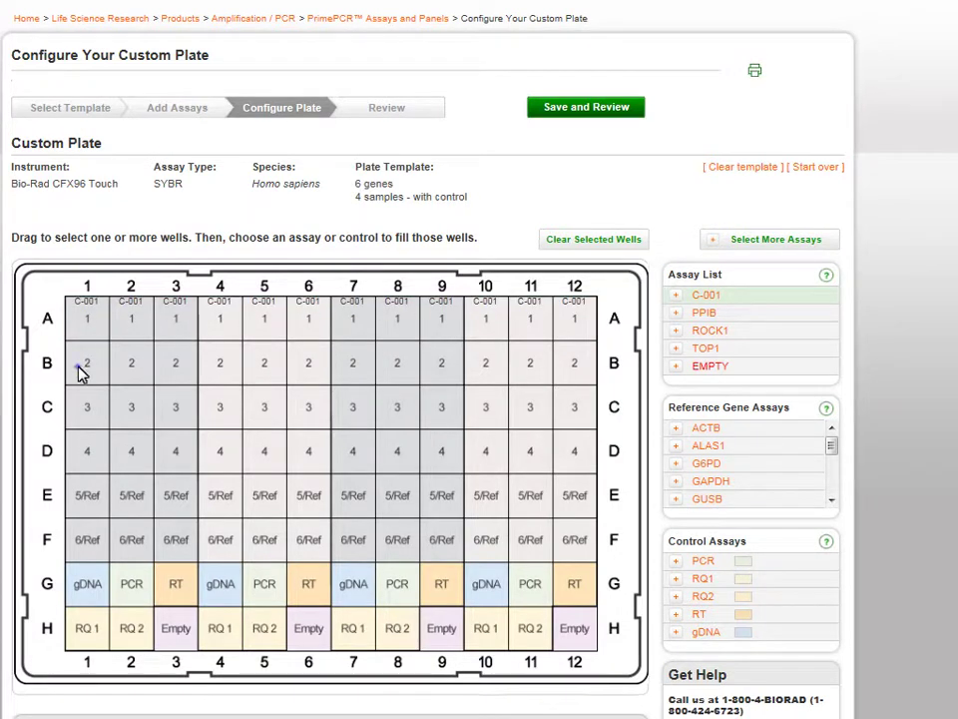
drag(82, 372, 627, 377)
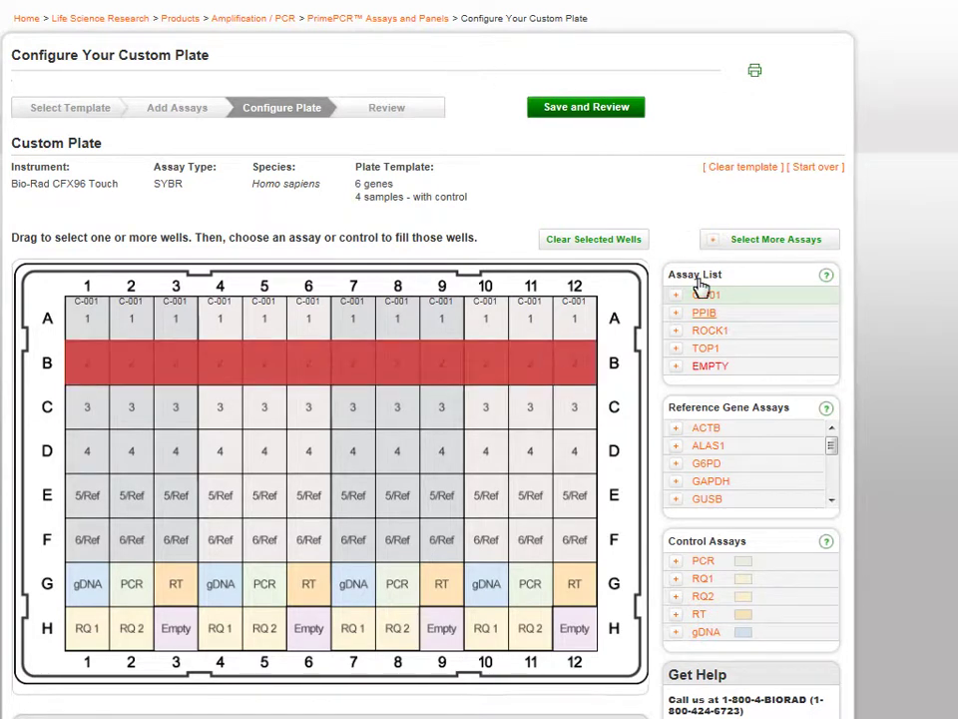
click(704, 314)
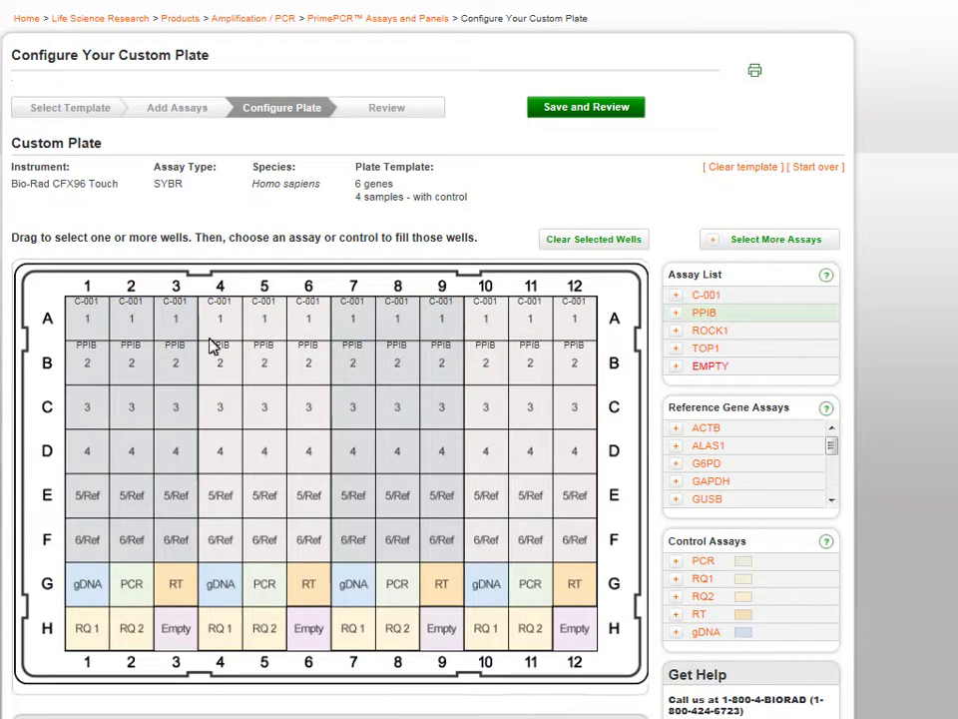
drag(88, 408, 560, 419)
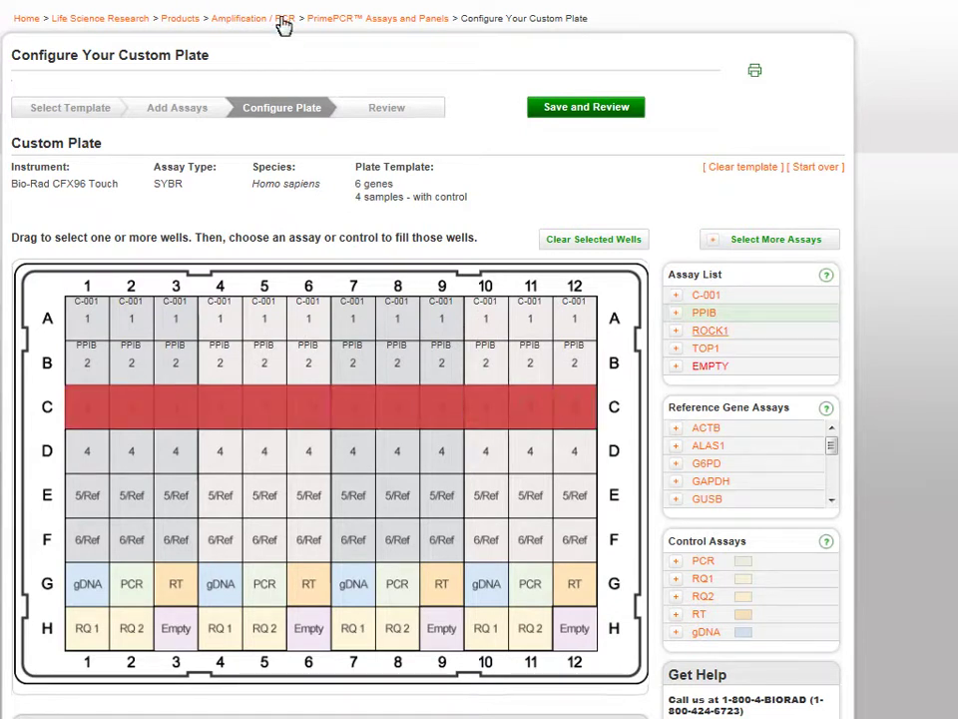
click(707, 333)
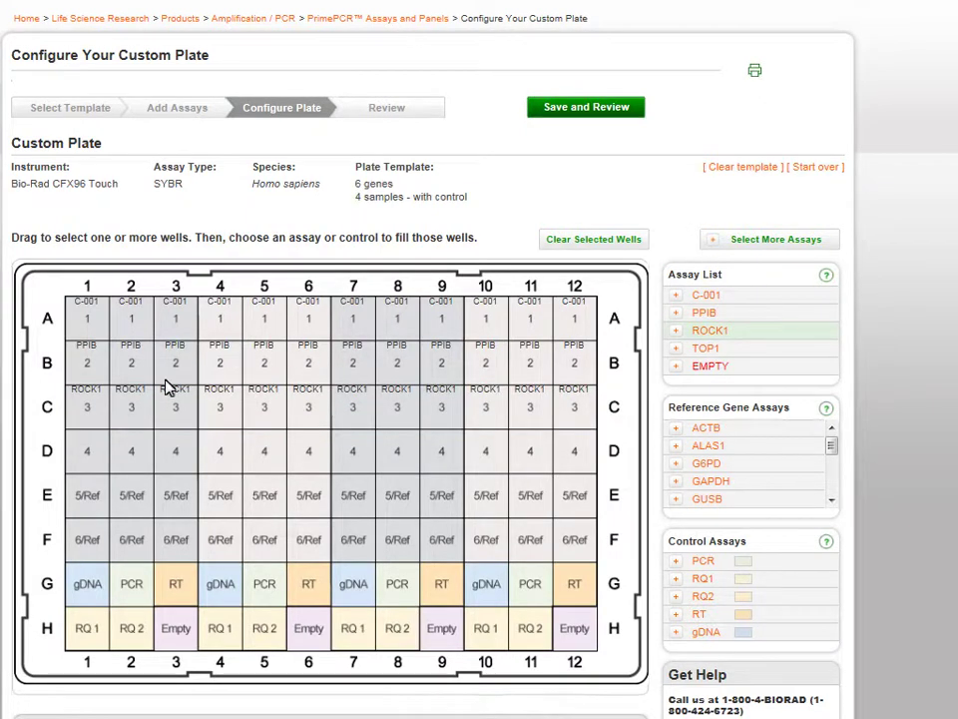
drag(86, 453, 577, 459)
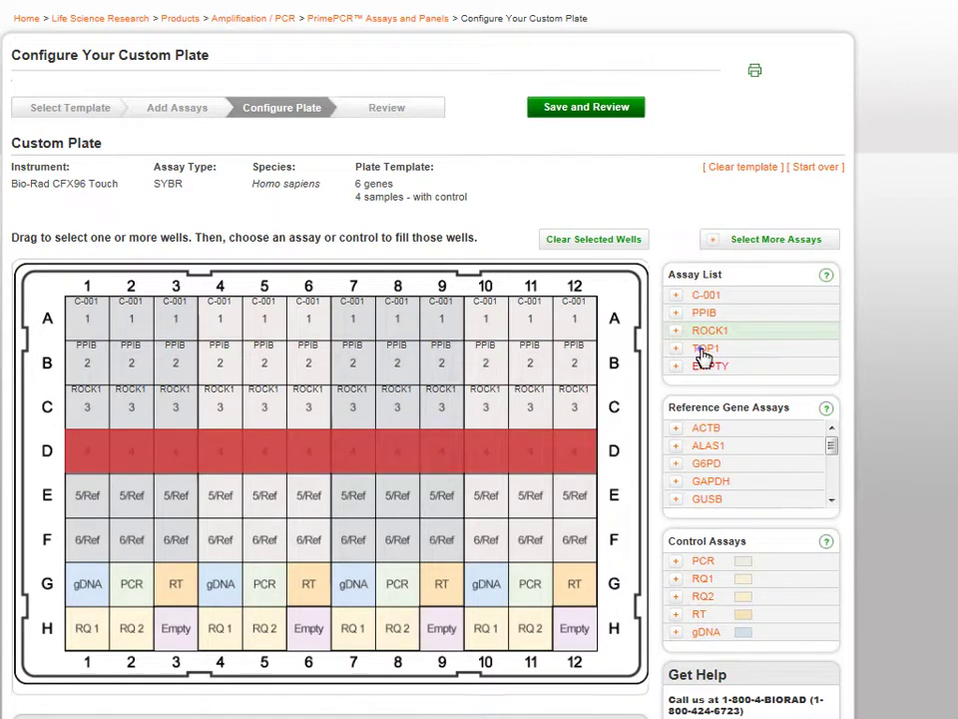
click(737, 349)
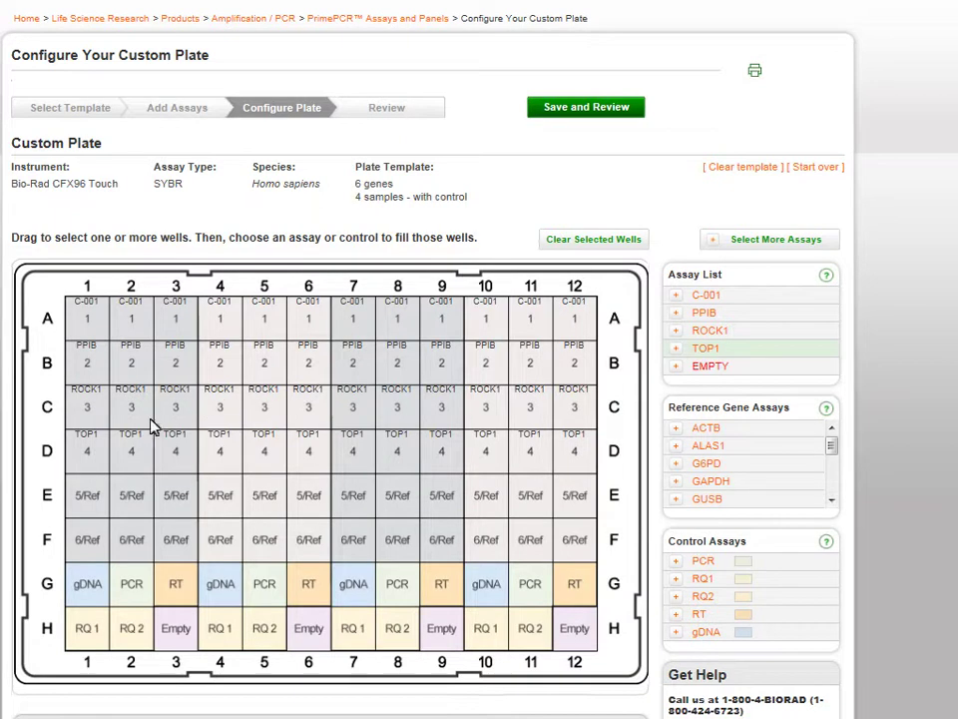
- Fill row E with reference gene ACTB and row F with HPRT1
drag(102, 508, 562, 507)
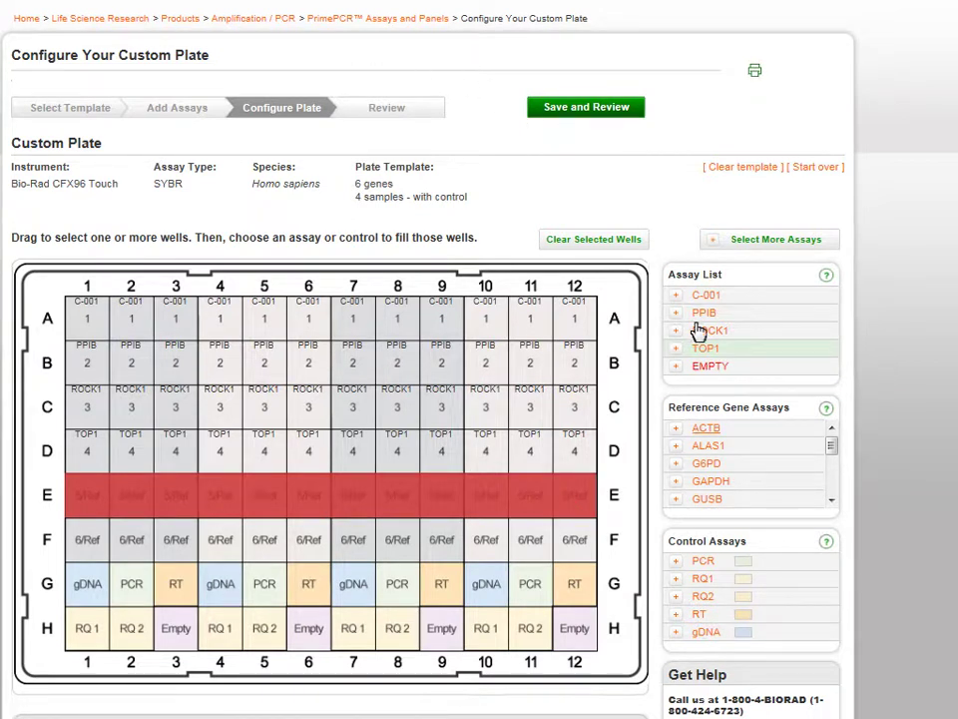
click(707, 430)
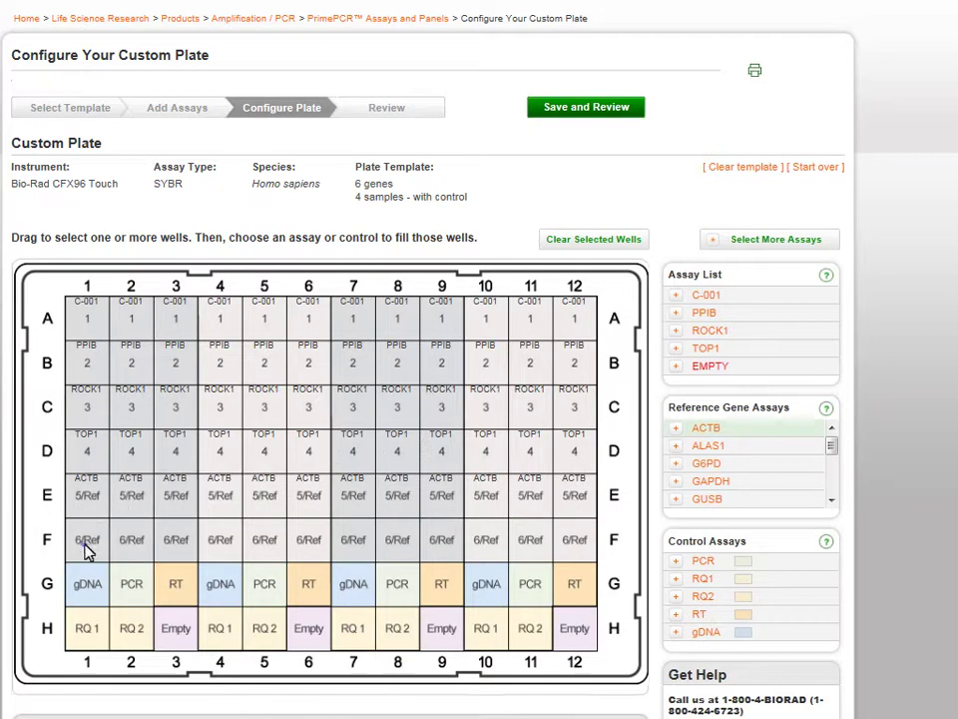
drag(107, 552, 573, 544)
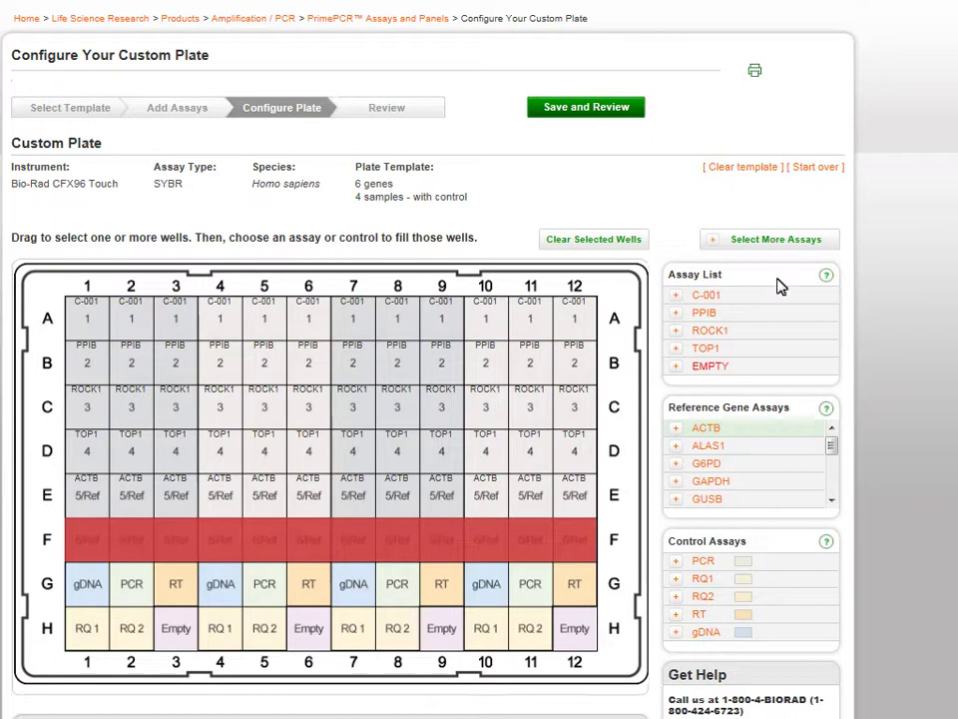
click(832, 503)
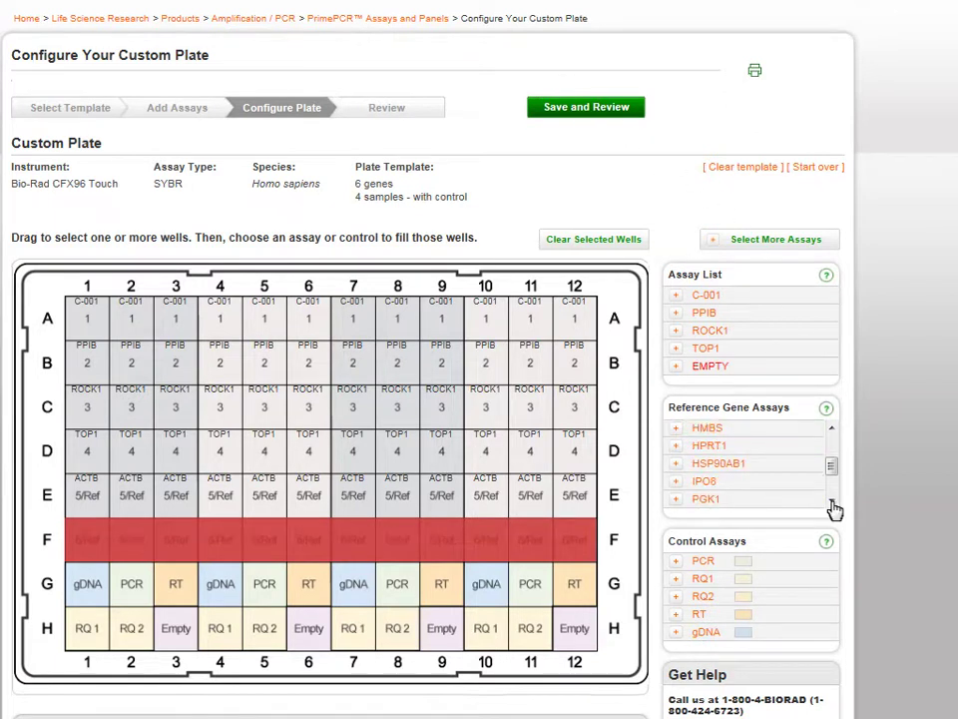
click(703, 449)
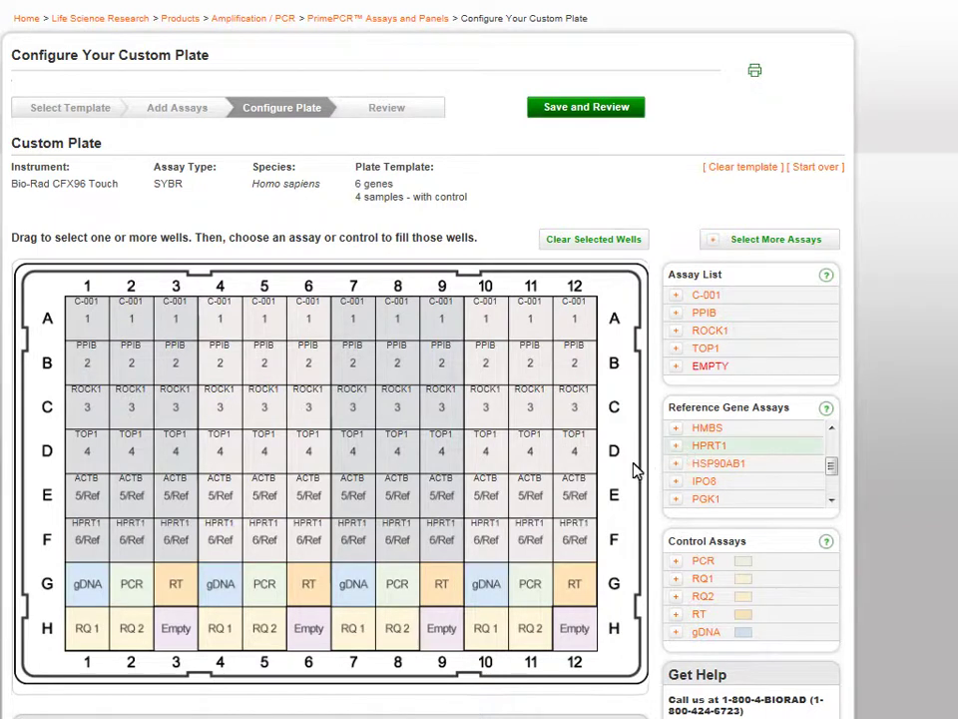
- Assign the RT control to wells G3, G6, G9, G12 and PCR to G2, G5, G8, G11
click(578, 593)
ctrl+click(438, 593)
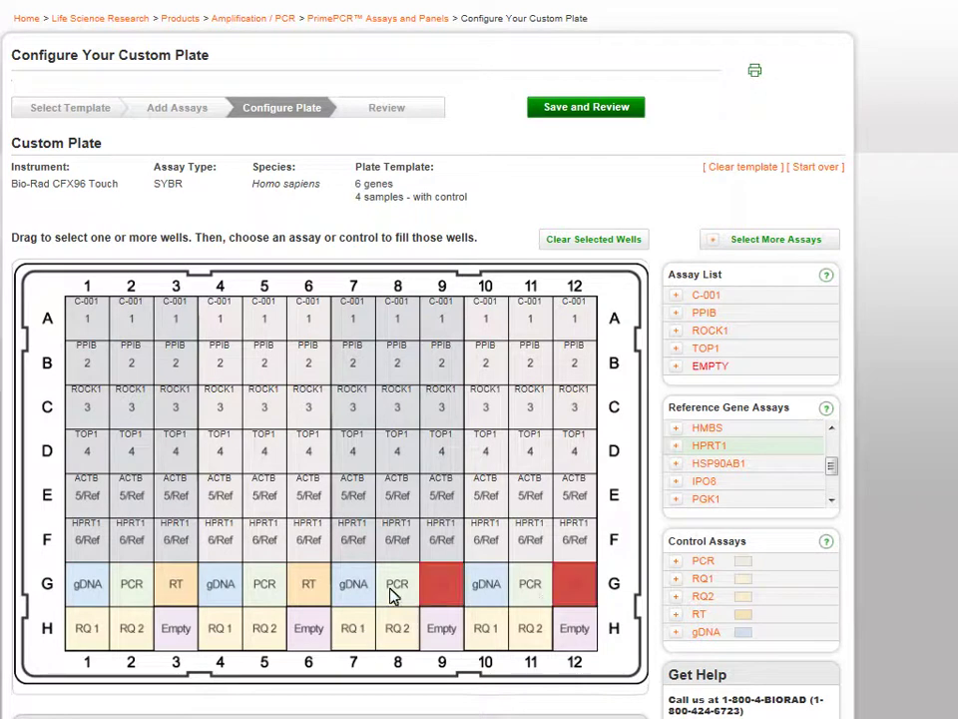
click(304, 600)
ctrl+click(303, 601)
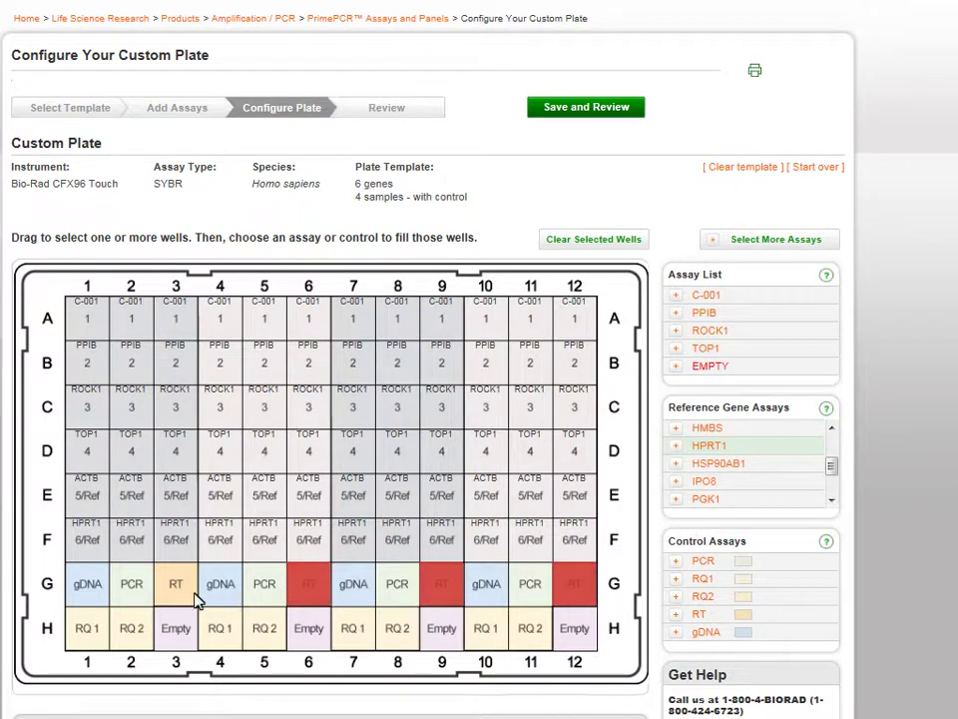
ctrl+click(170, 594)
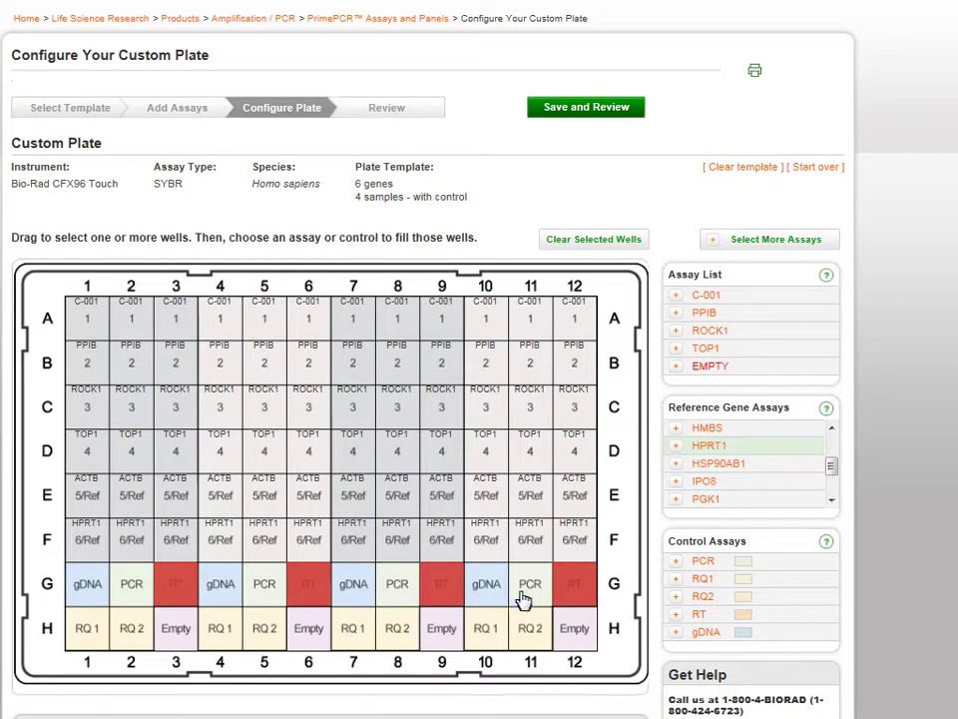
click(691, 614)
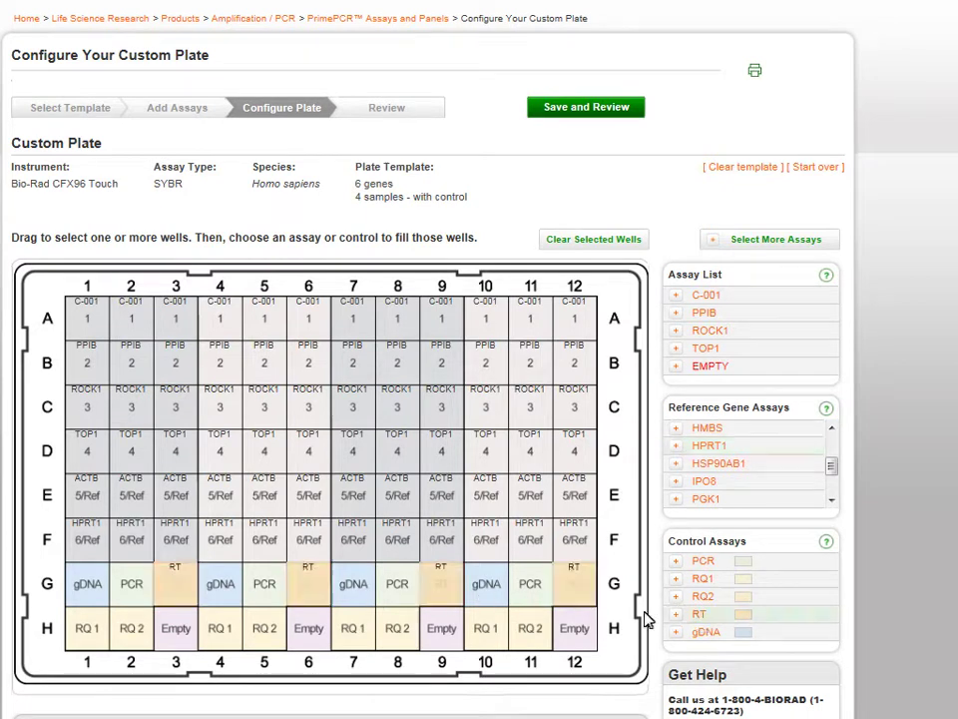
click(537, 603)
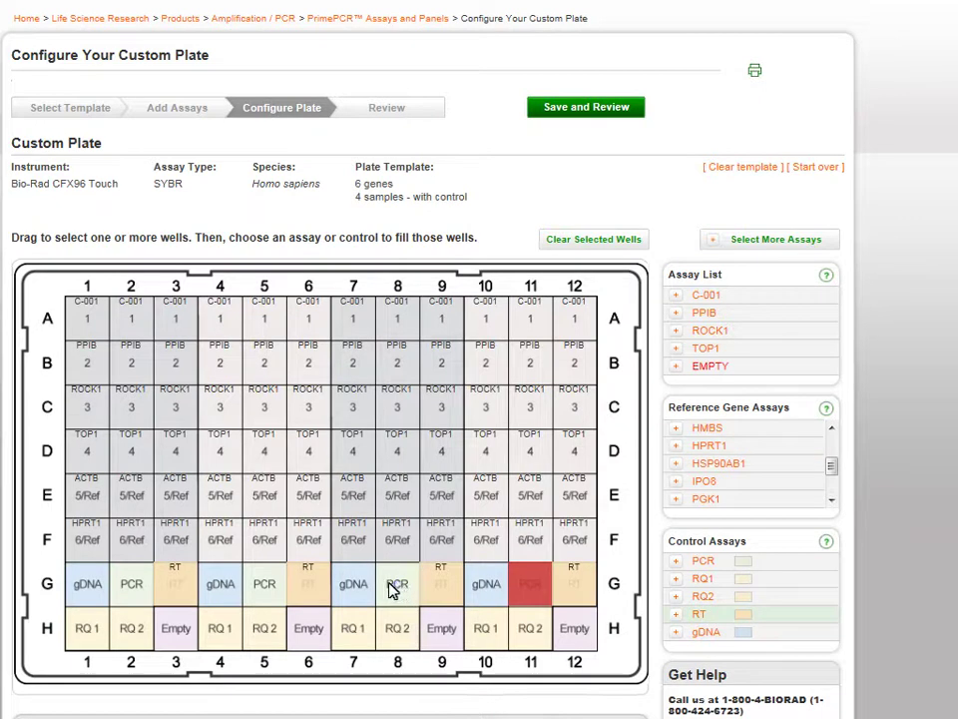
click(392, 591)
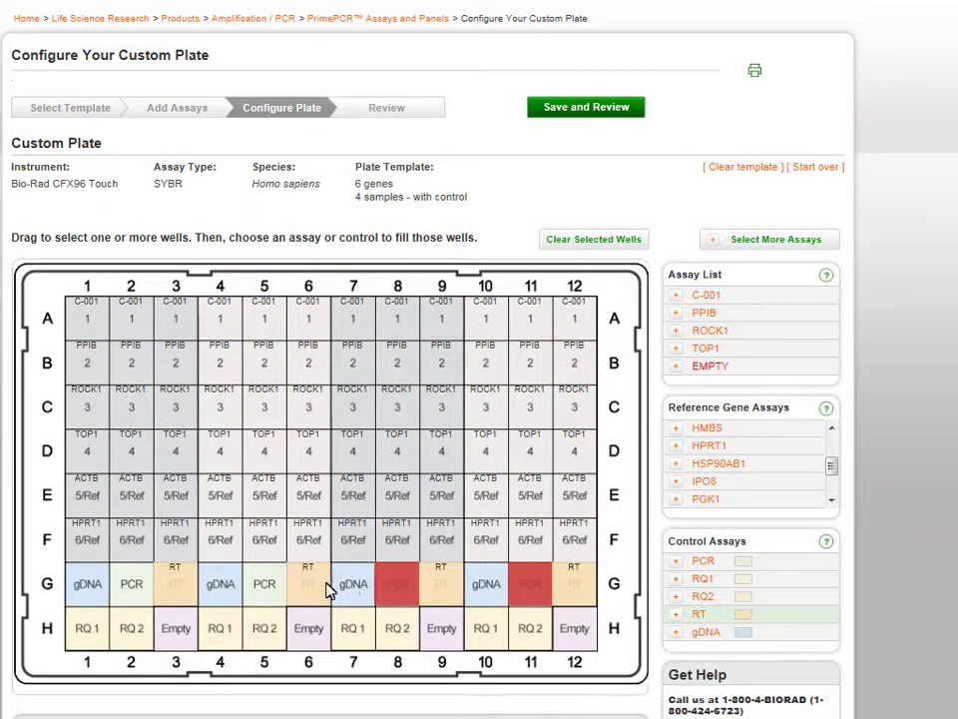
click(267, 589)
click(134, 587)
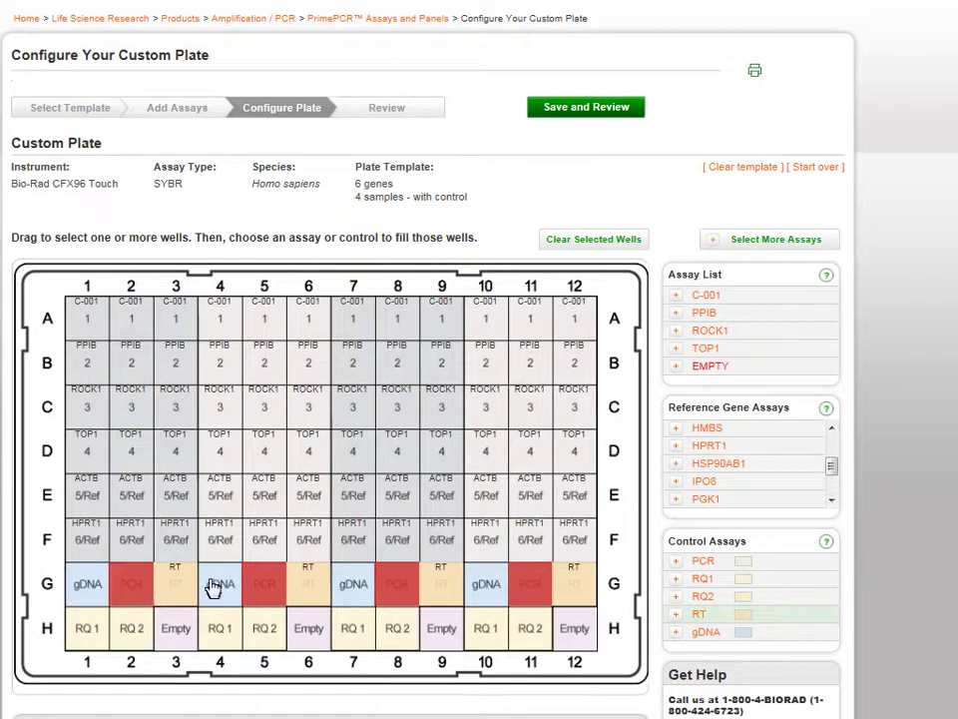
click(711, 564)
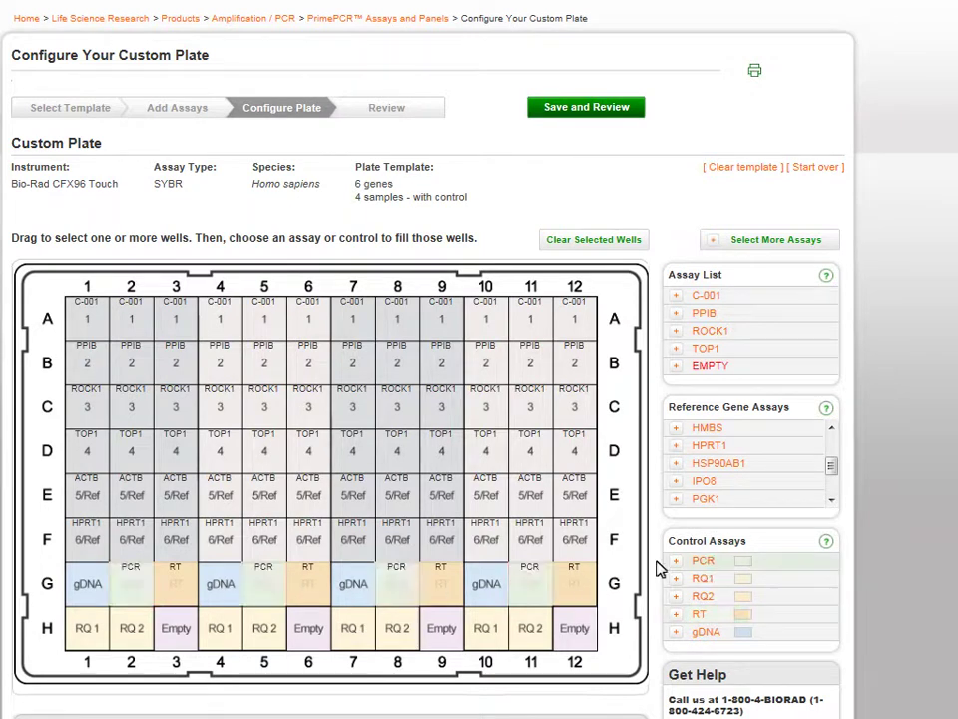
- Assign the gDNA control to wells G1, G4, G7 and G10
click(485, 590)
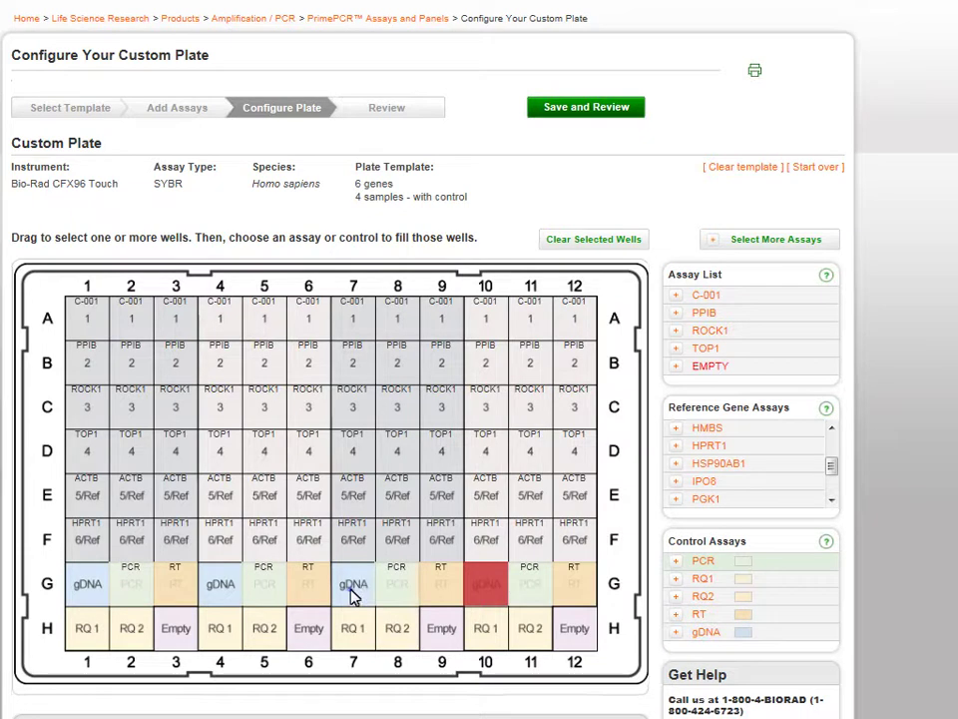
click(353, 591)
click(215, 594)
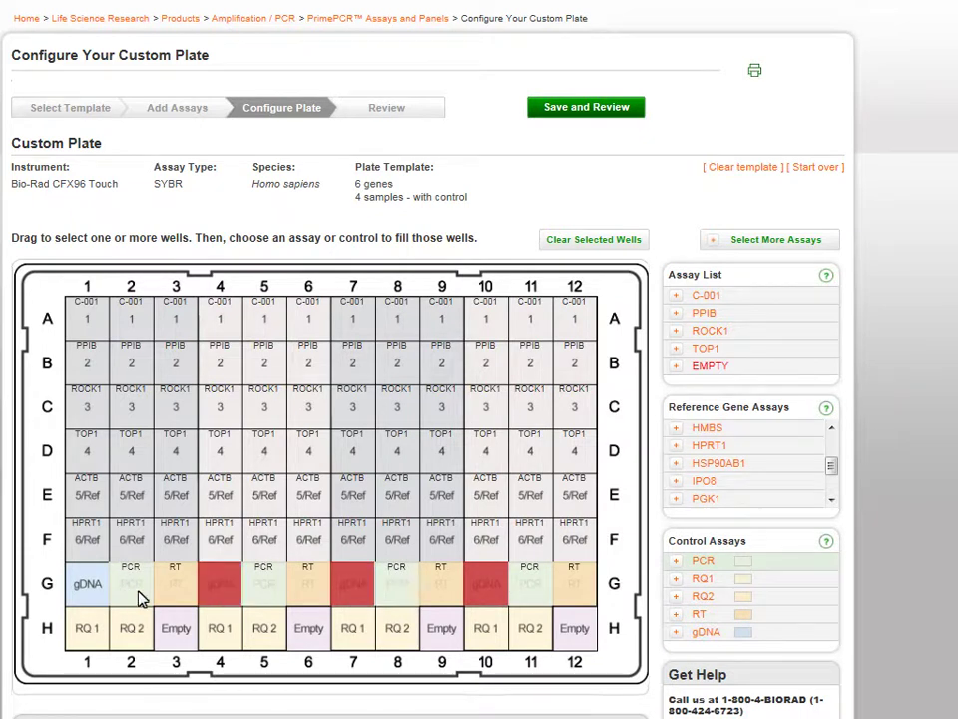
click(90, 596)
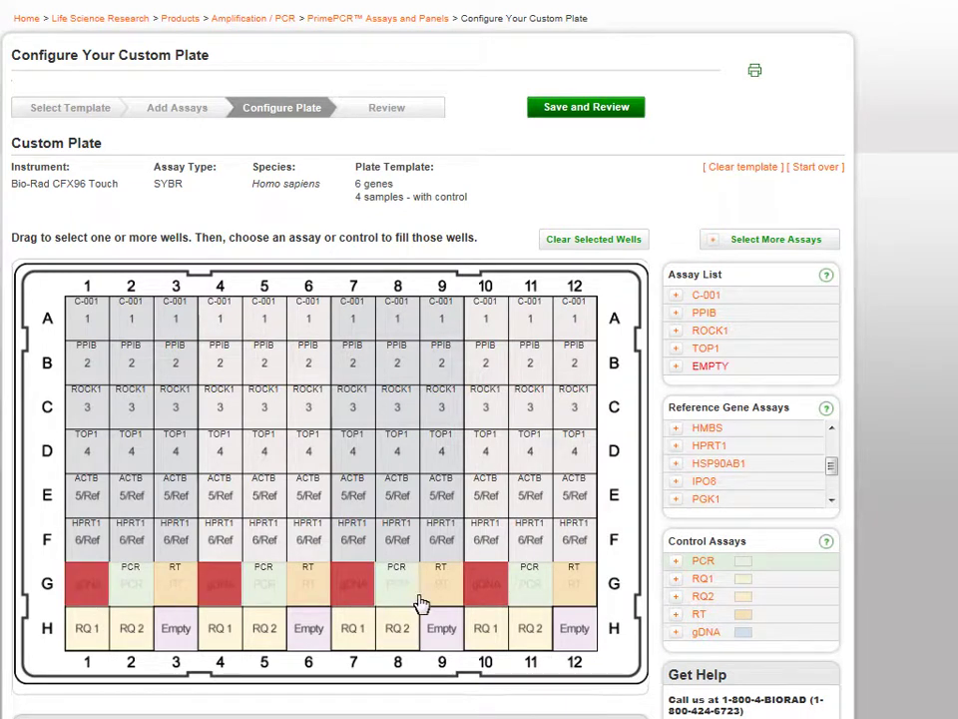
click(705, 633)
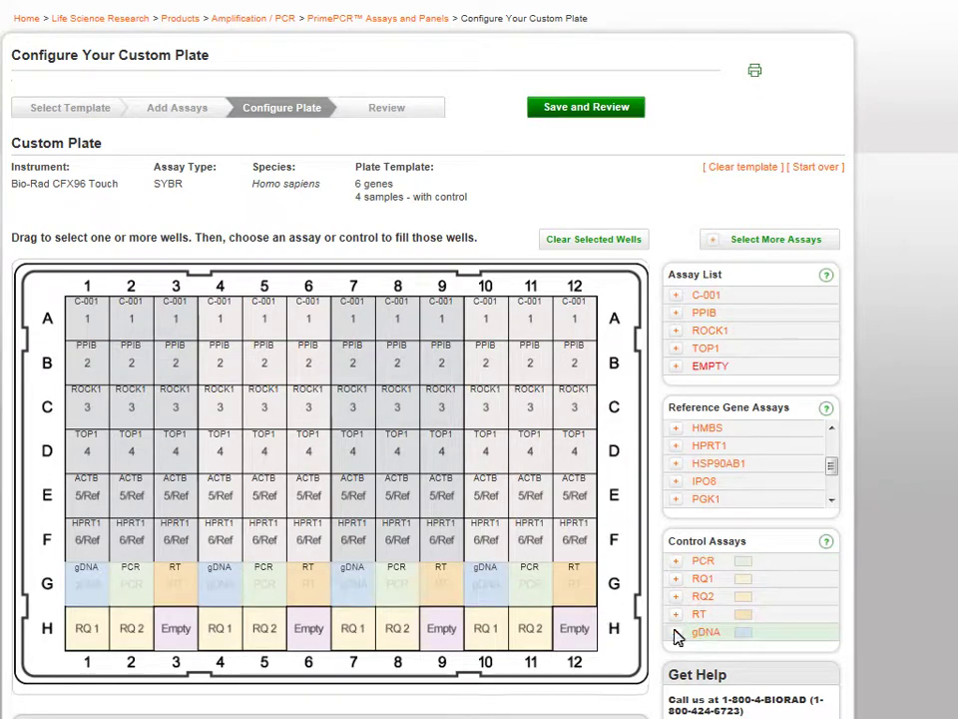
- Assign RQ2 to wells H2, H5, H8, H11 and RQ1 to H1, H4, H7, H10, then save
click(529, 631)
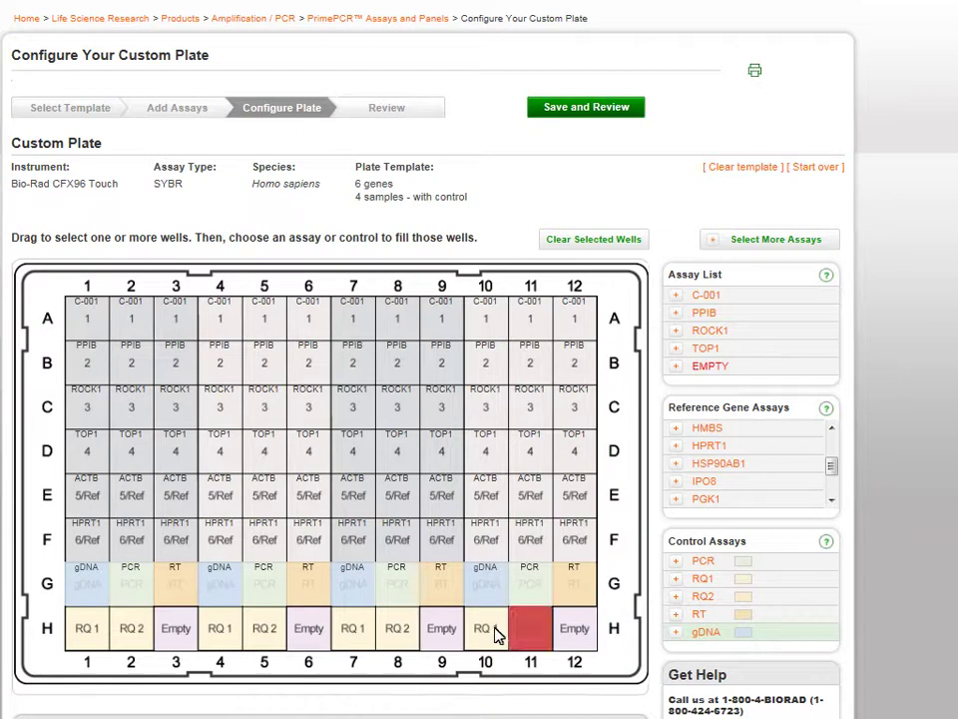
click(397, 635)
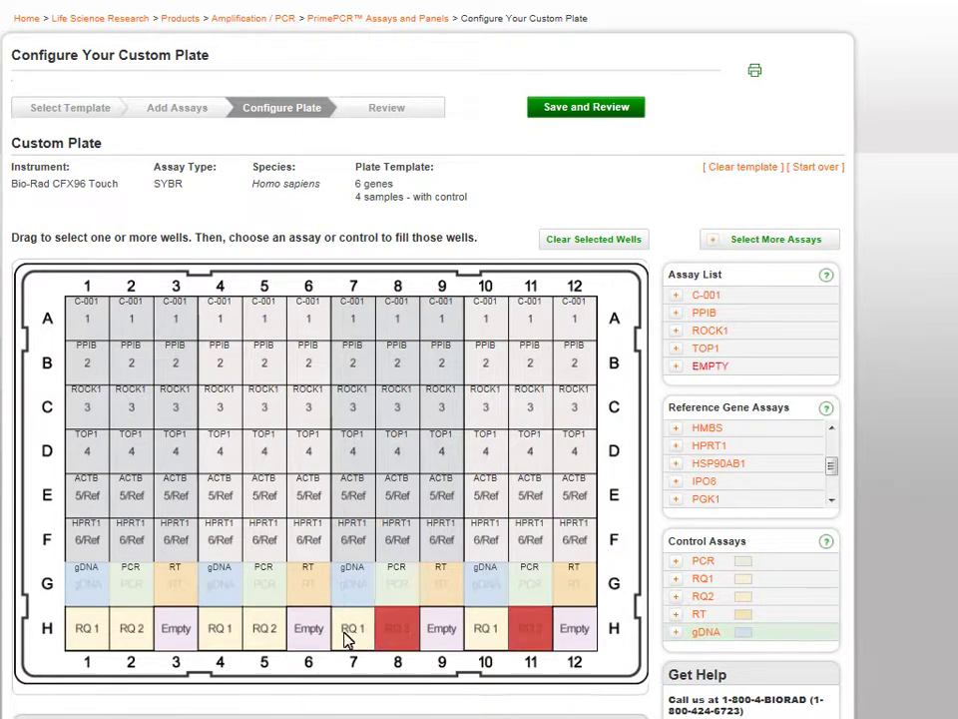
click(263, 635)
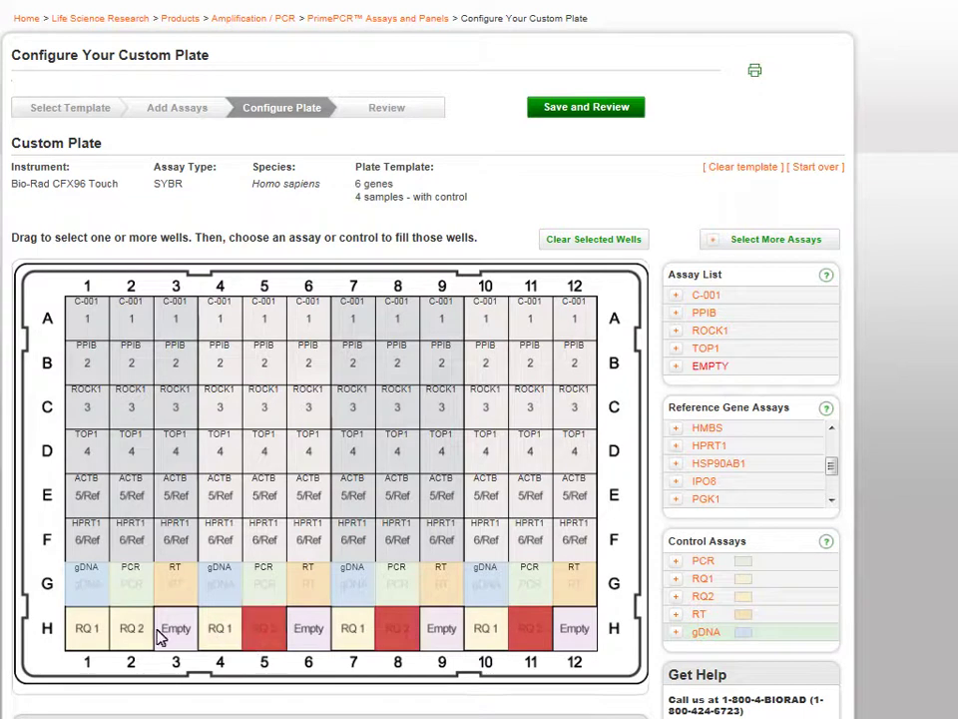
click(131, 635)
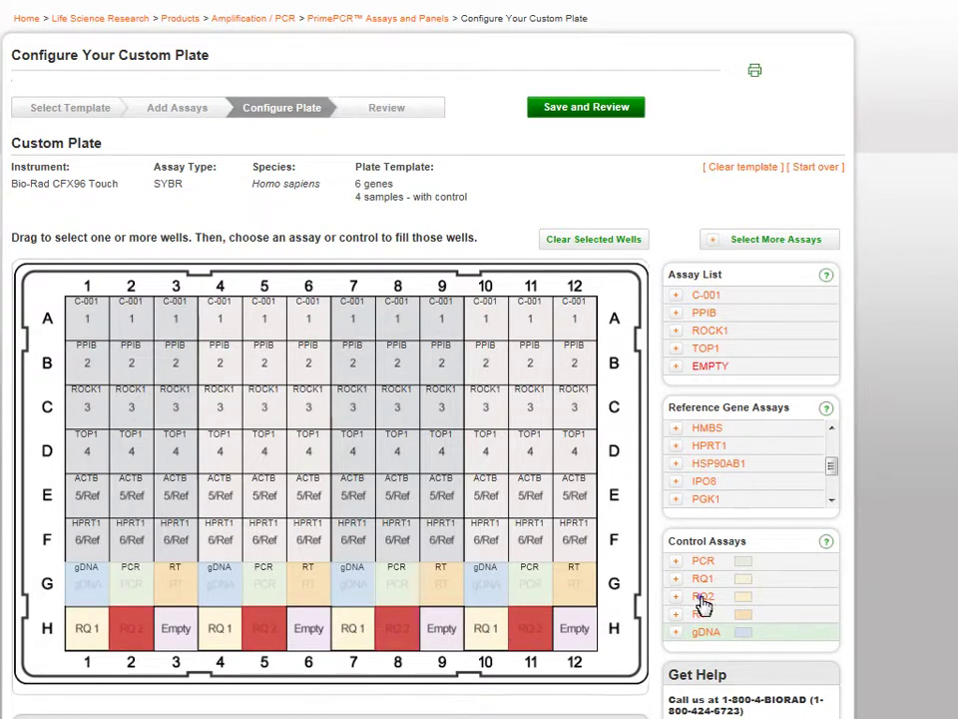
click(700, 597)
click(494, 639)
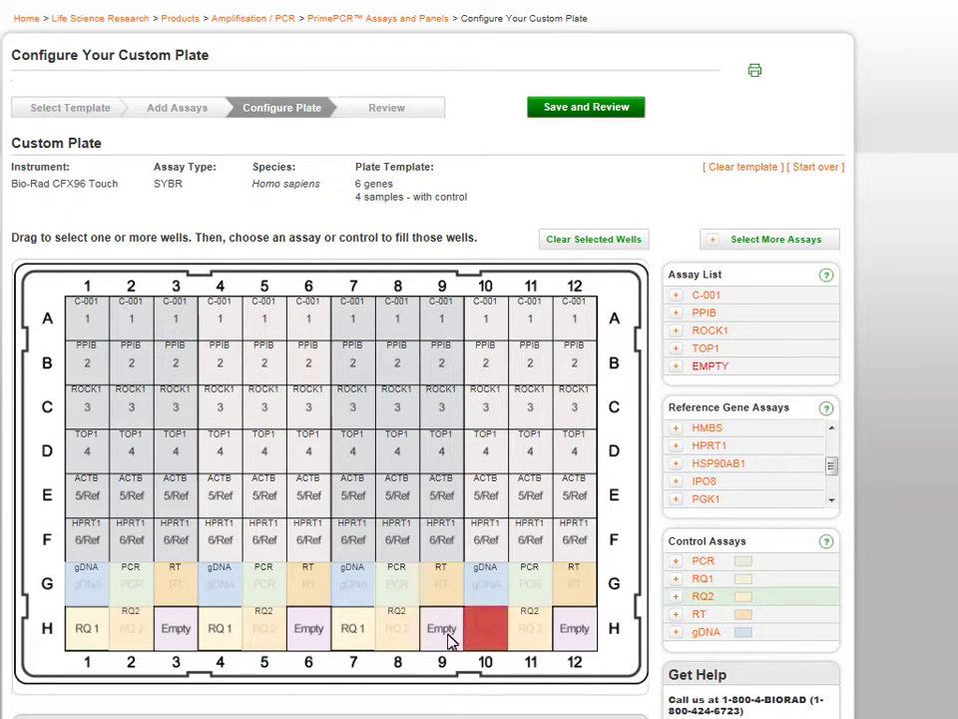
click(357, 631)
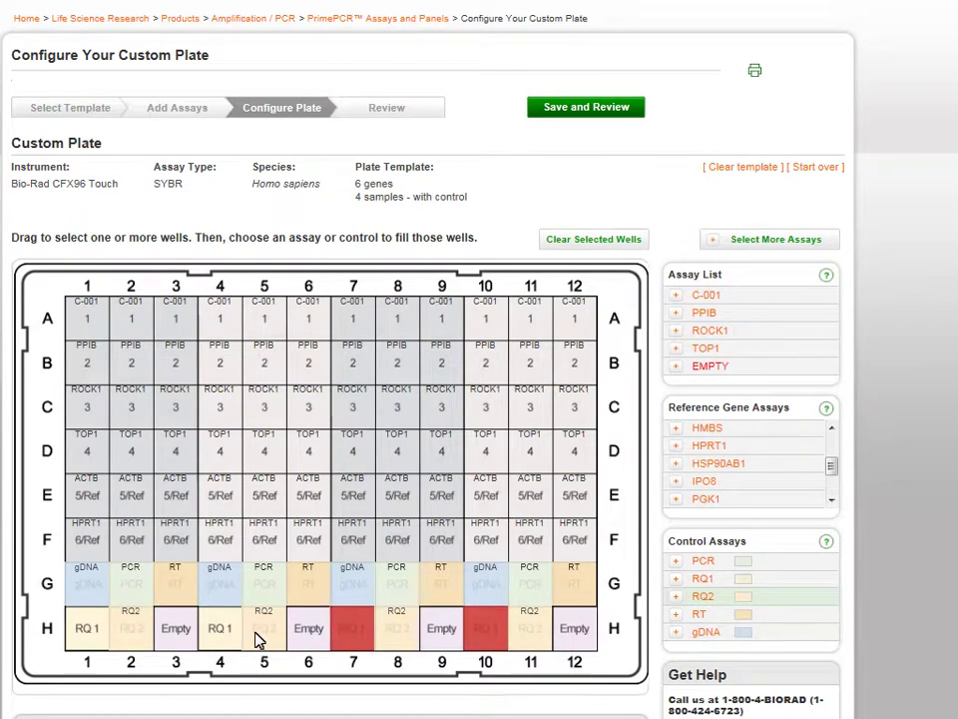
click(226, 640)
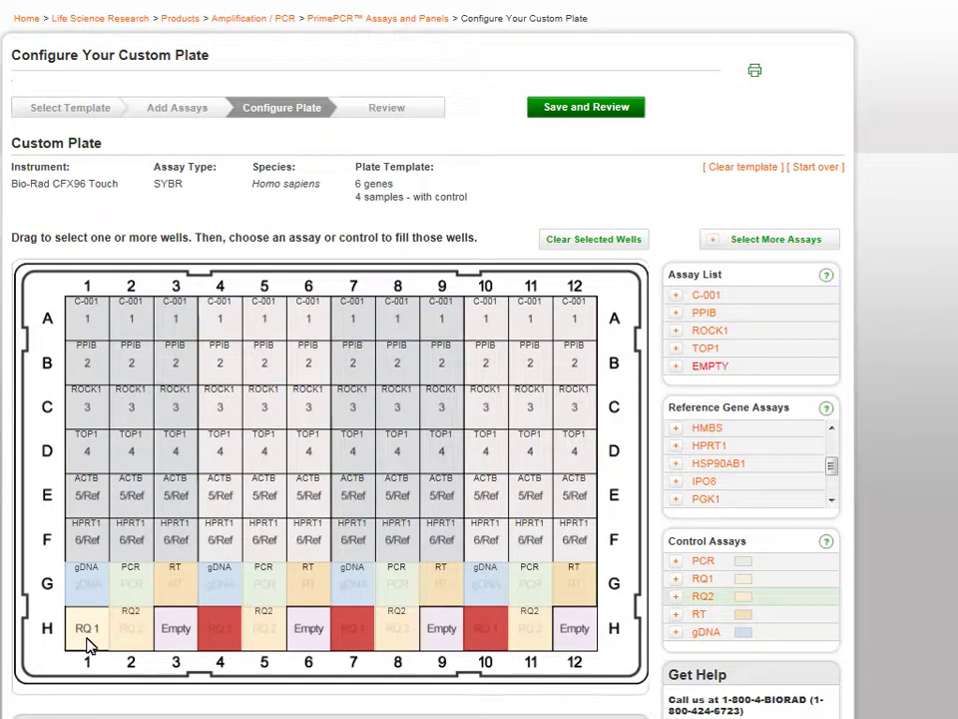
click(90, 637)
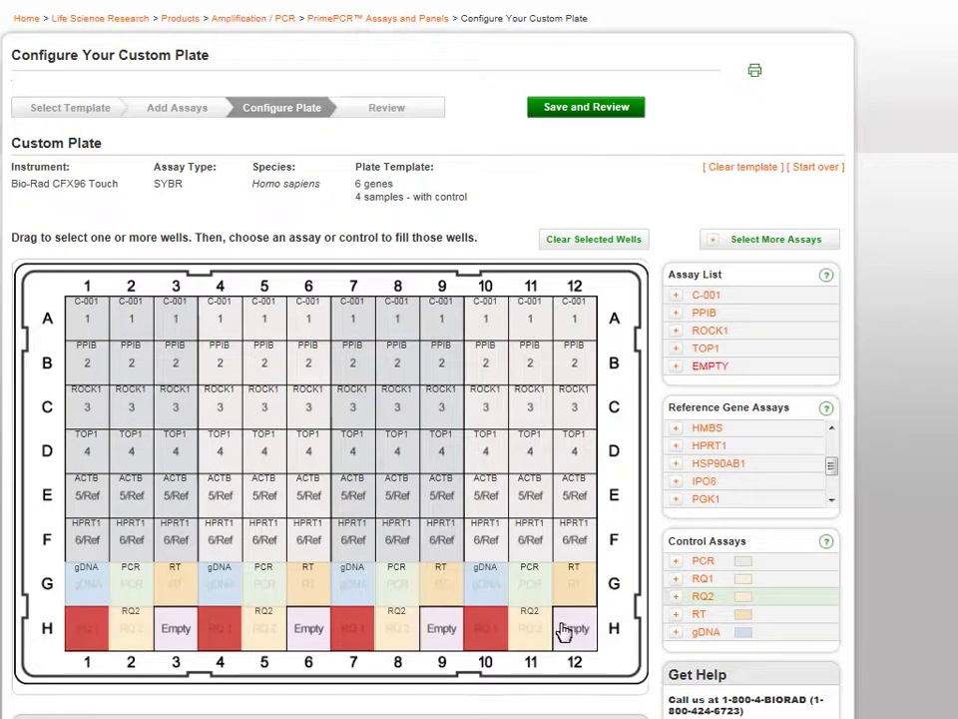
click(701, 579)
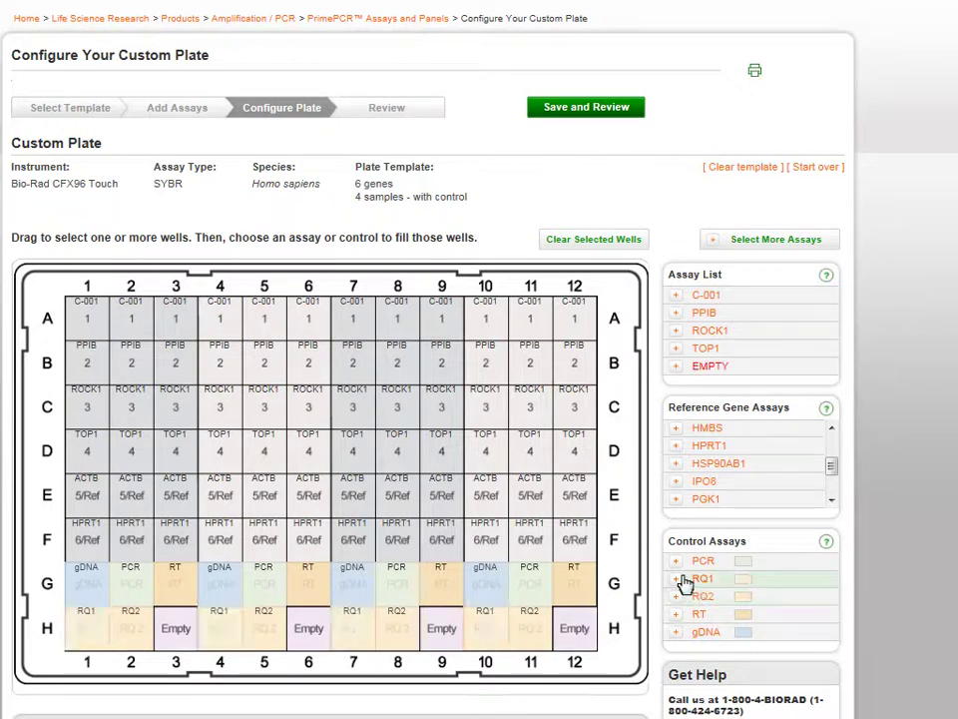
click(589, 110)
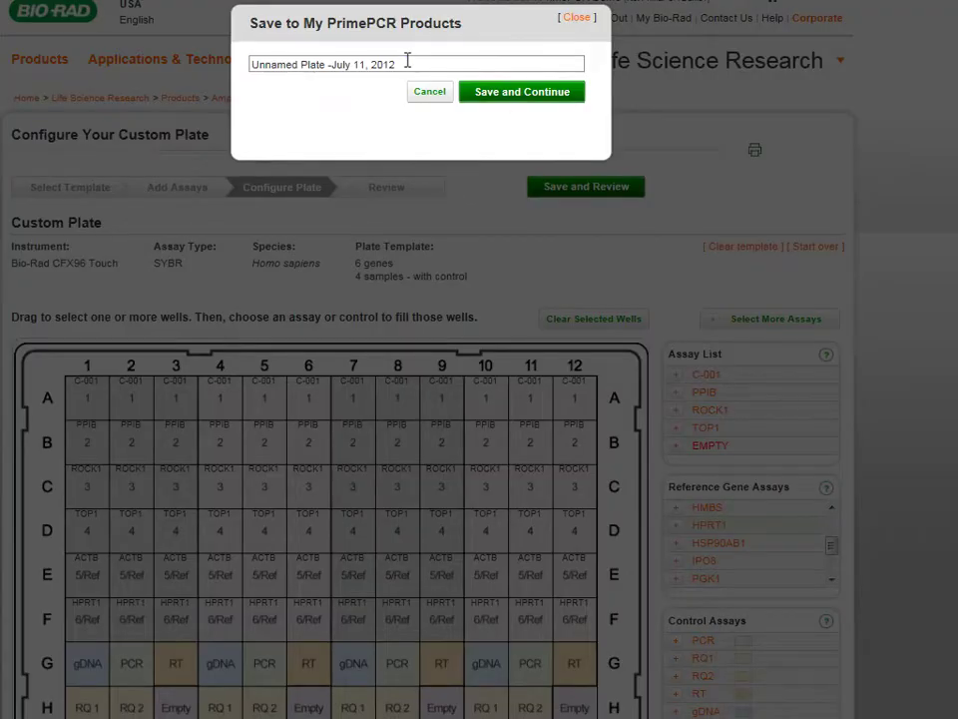
- Name the plate 'PrimePCR Demo2' and save it, continuing to the Review page
drag(408, 62, 275, 78)
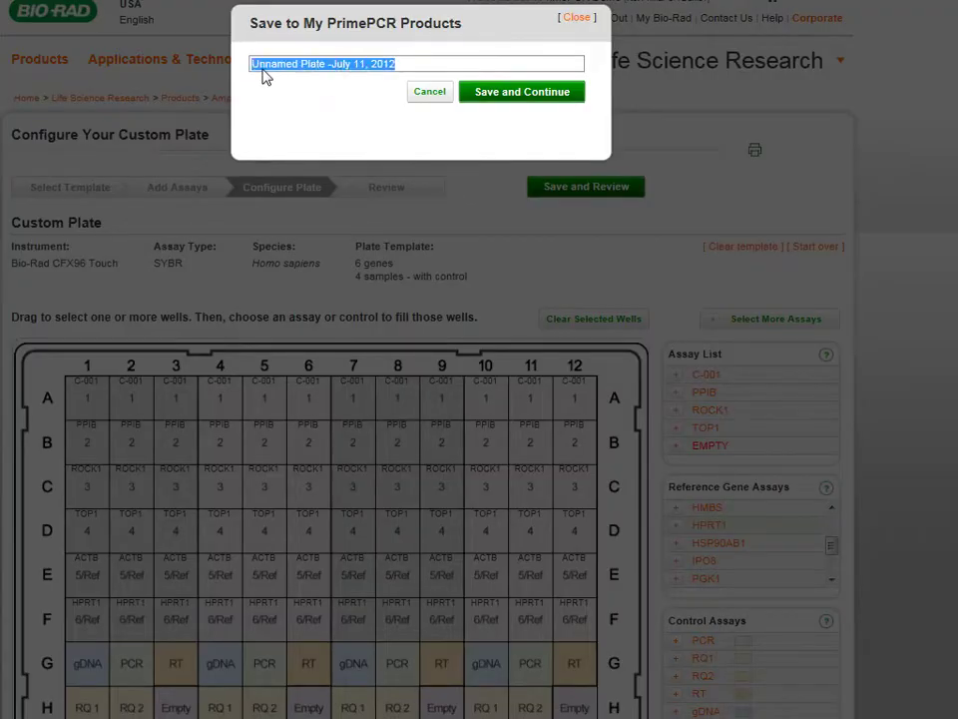
text(PrimePCR Demo2)
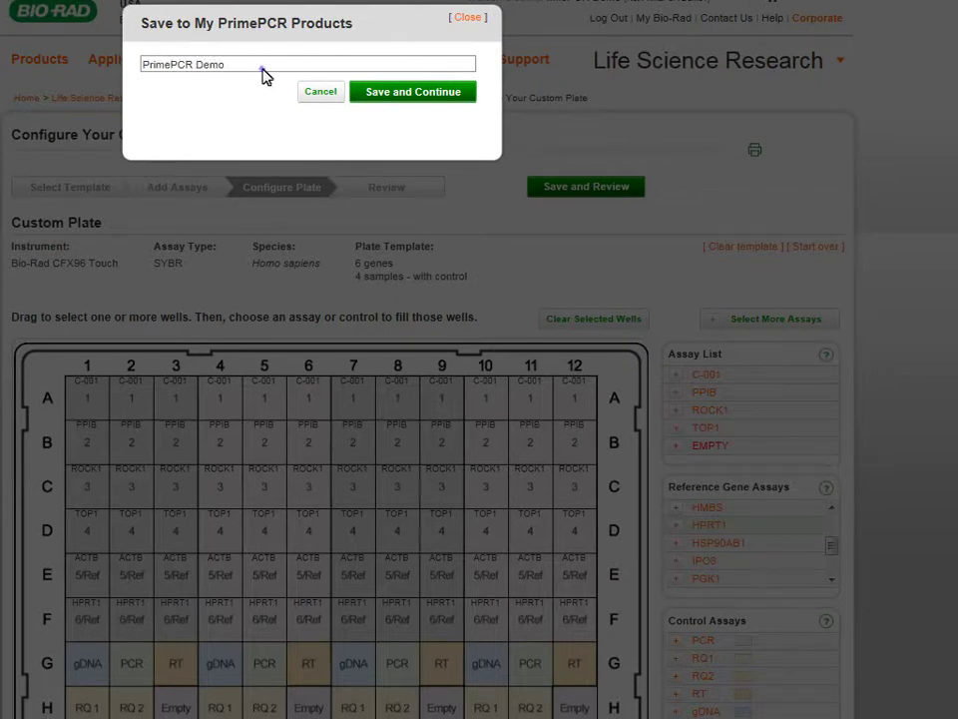
click(413, 93)
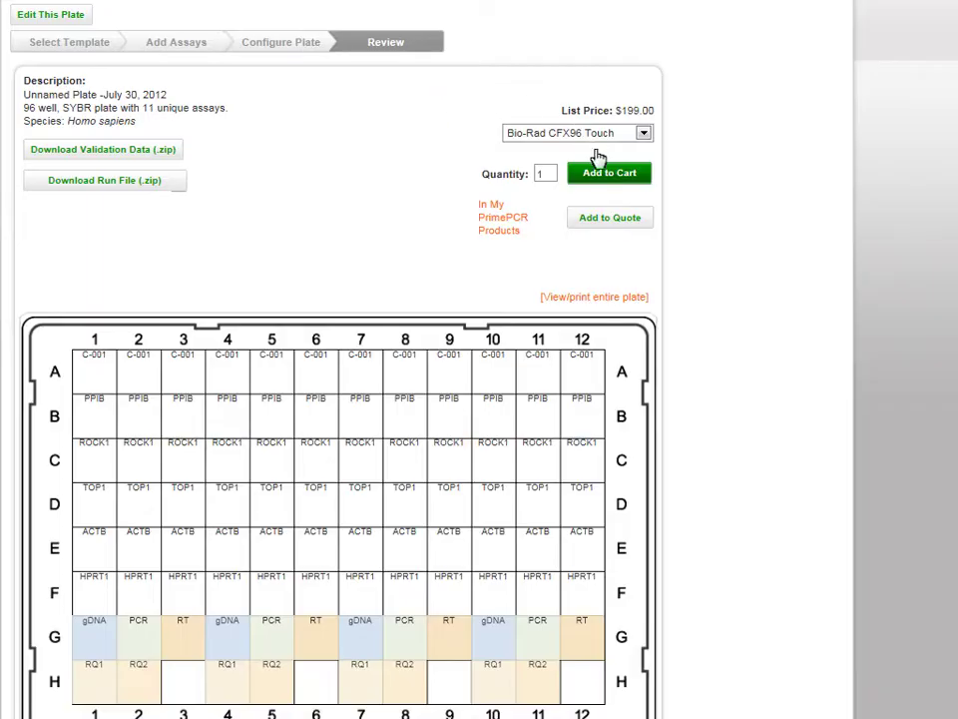
- Add the plate to the cart and a quote, then open its downloaded run file CSV in Excel
click(602, 176)
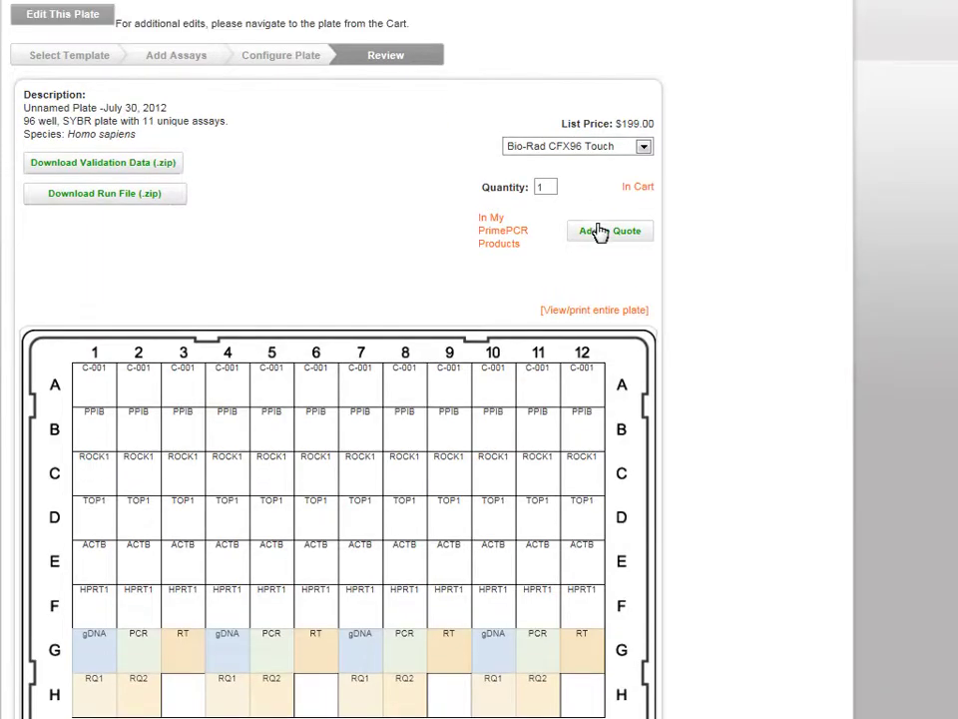
click(602, 234)
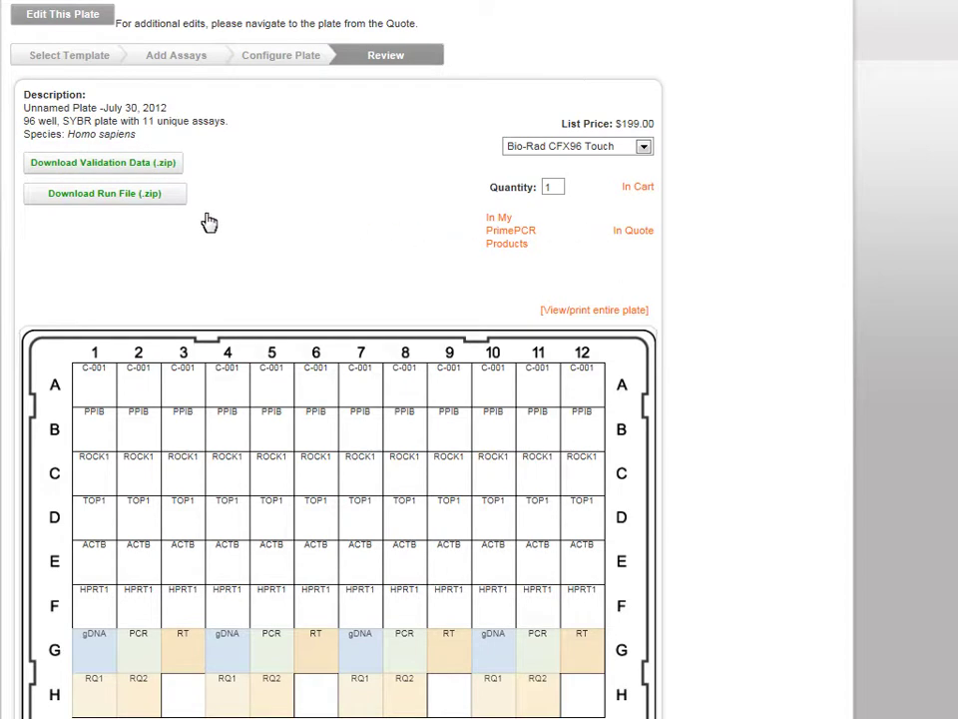
click(141, 203)
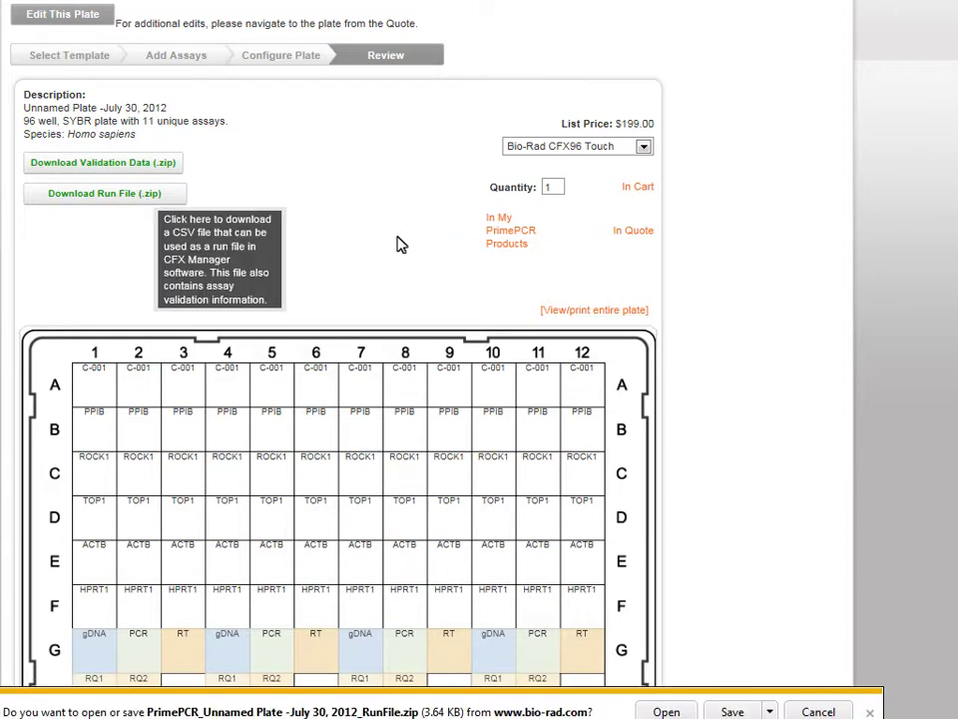
click(665, 712)
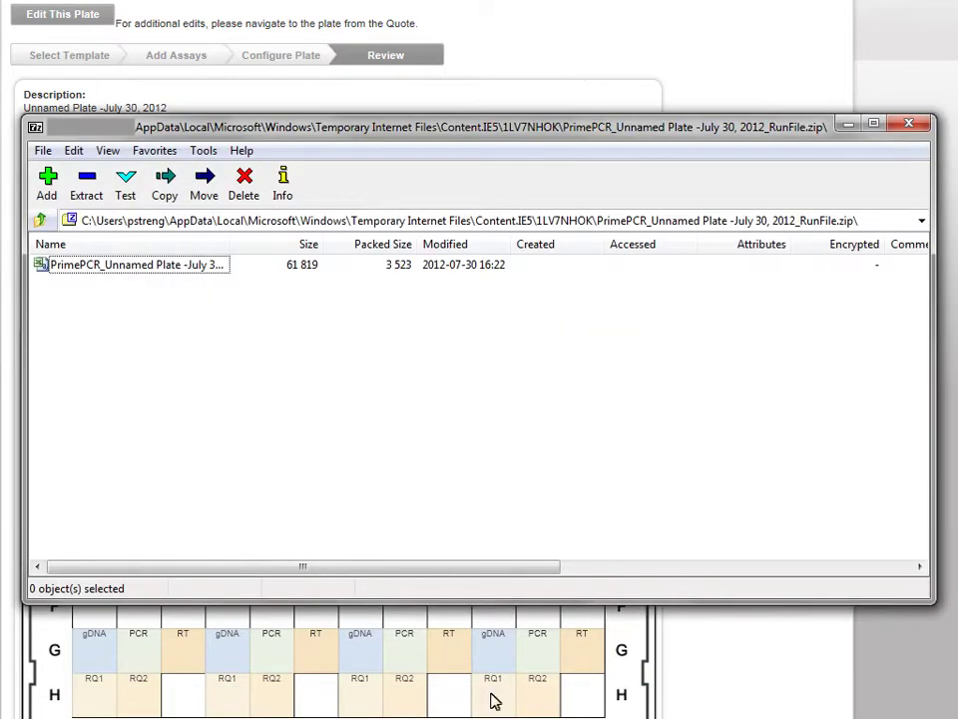
click(170, 274)
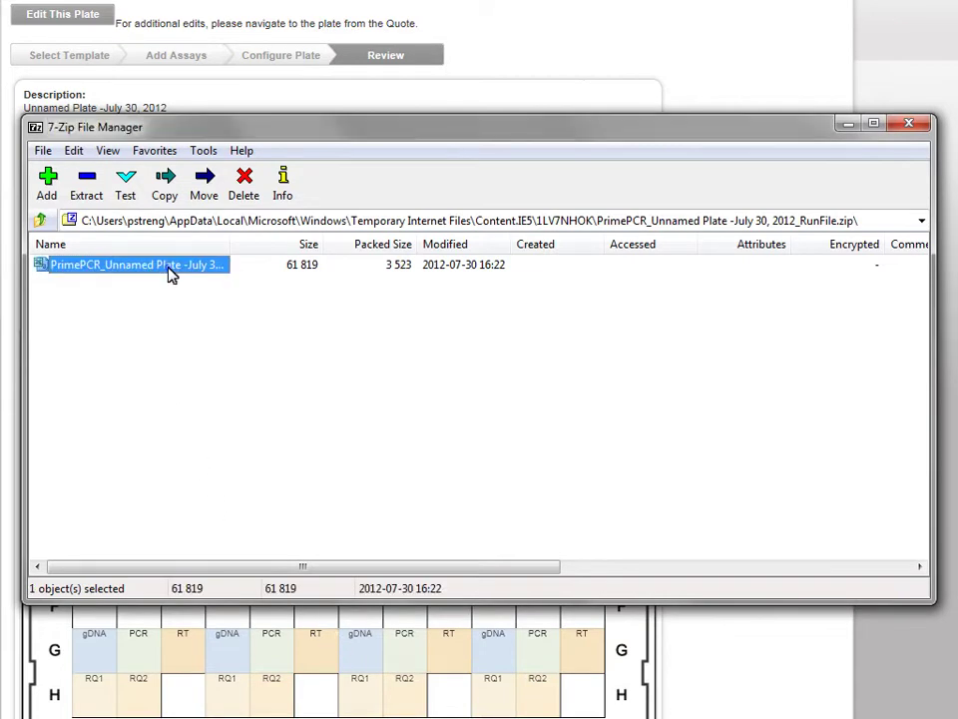
double_click(169, 275)
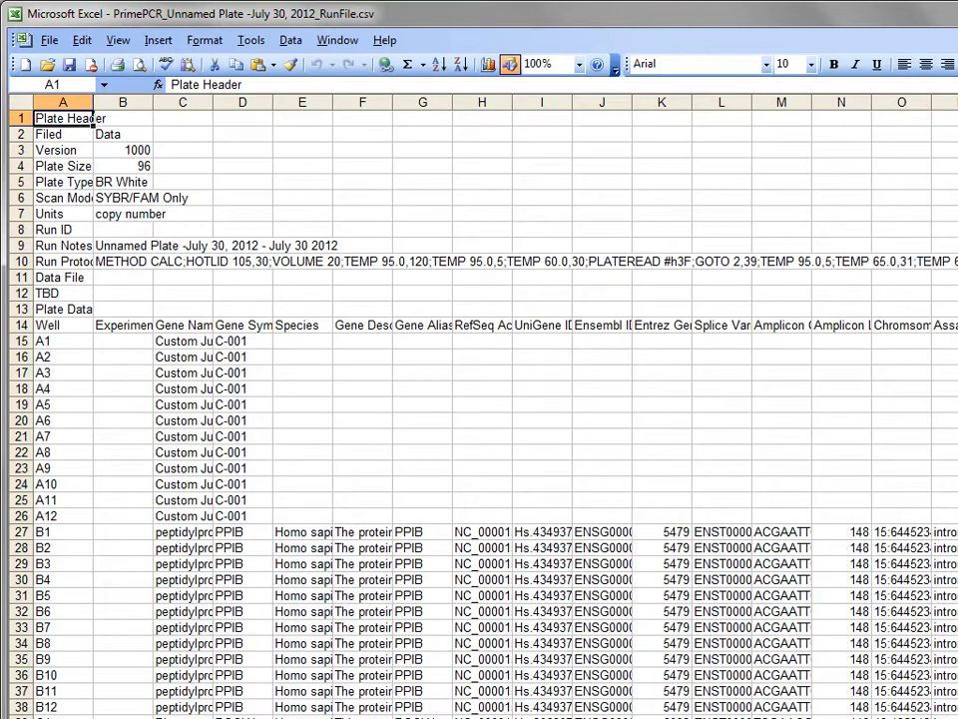